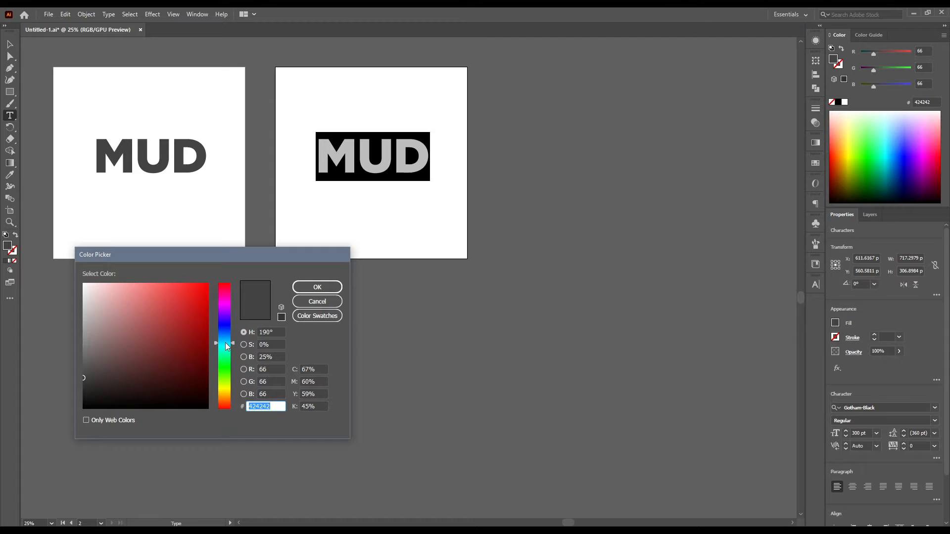
# Step: Recolor the MUD text on the second artboard to bright cyan 43E4FF and deselect it
pyautogui.moveTo(186, 317); pyautogui.dragTo(176, 267)
pyautogui.click(314, 286)
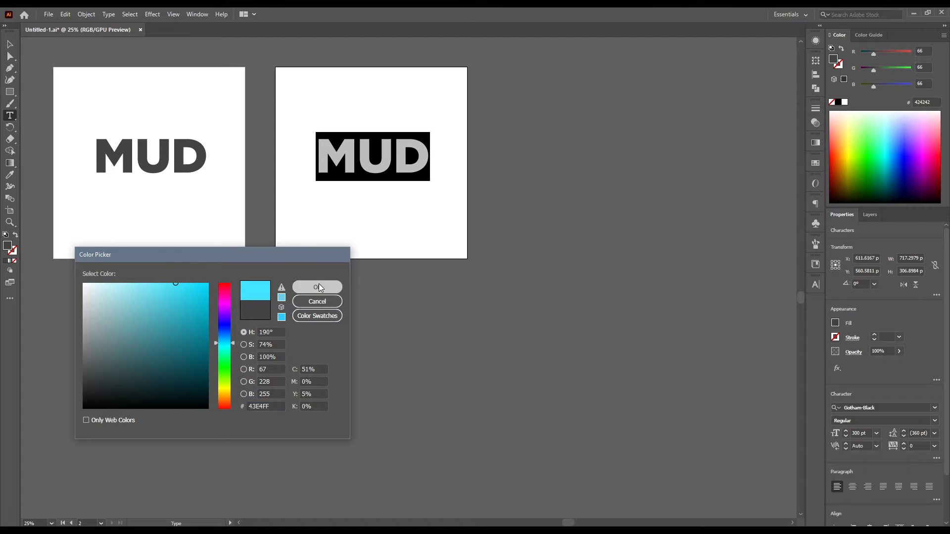
pyautogui.press('Escape')
pyautogui.click(267, 305)
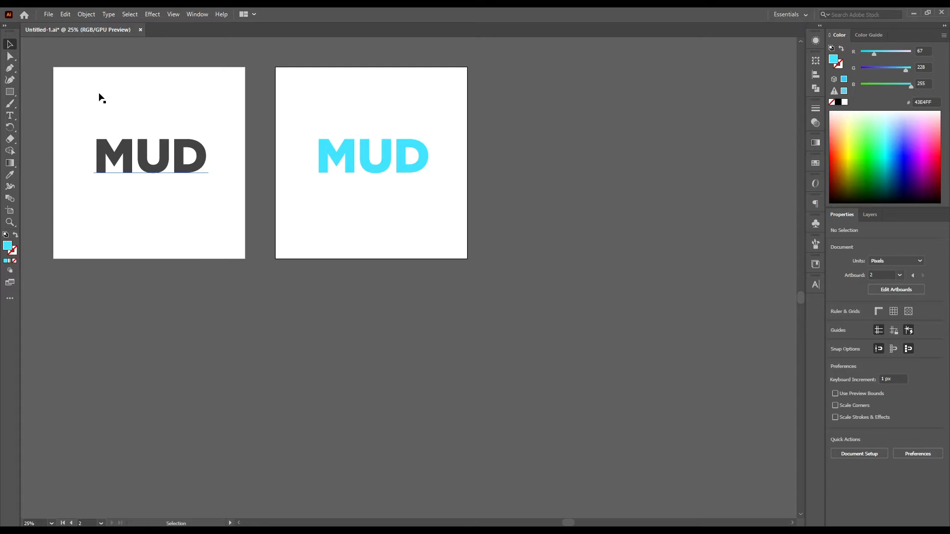
# Step: Save the document as Untitled-1.ai in Adobe Illustrator format in the desktop's New folder
pyautogui.click(47, 14)
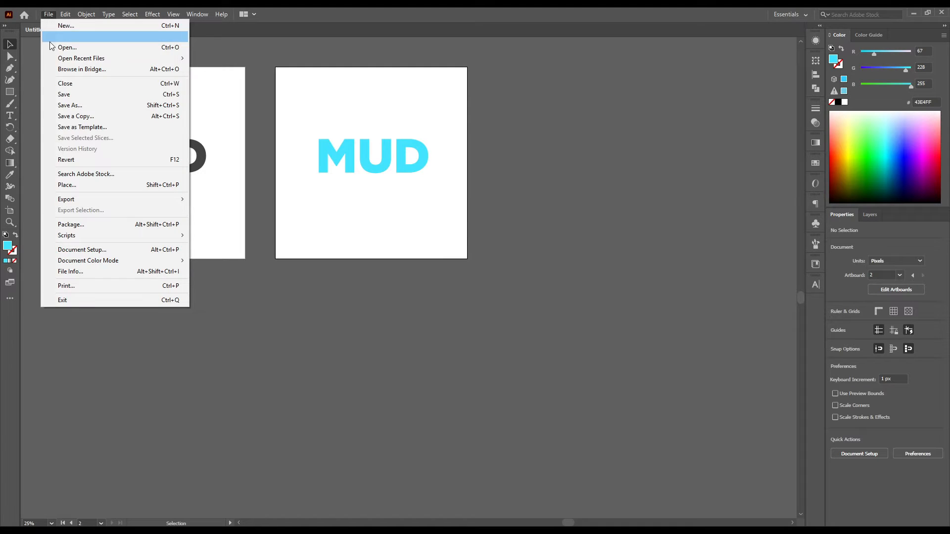
pyautogui.click(74, 105)
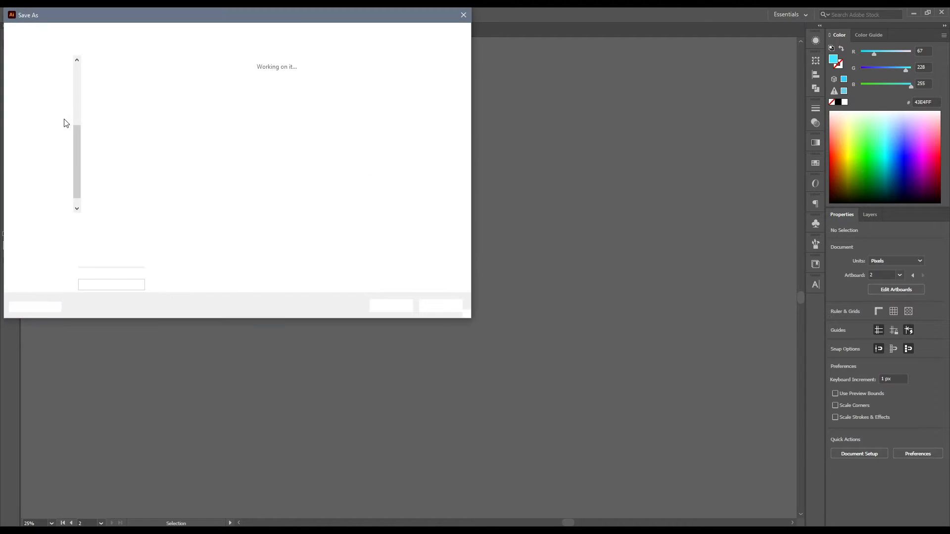
pyautogui.click(43, 77)
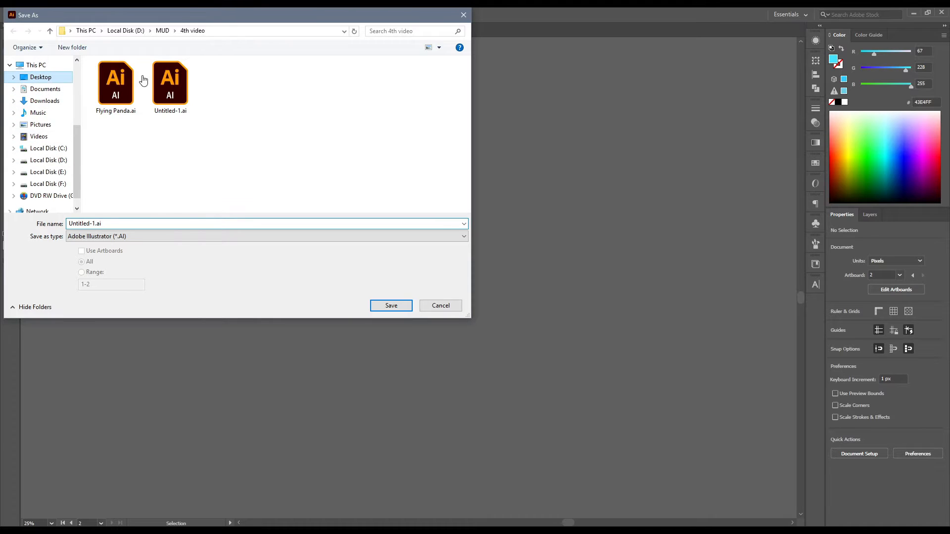
pyautogui.click(113, 97)
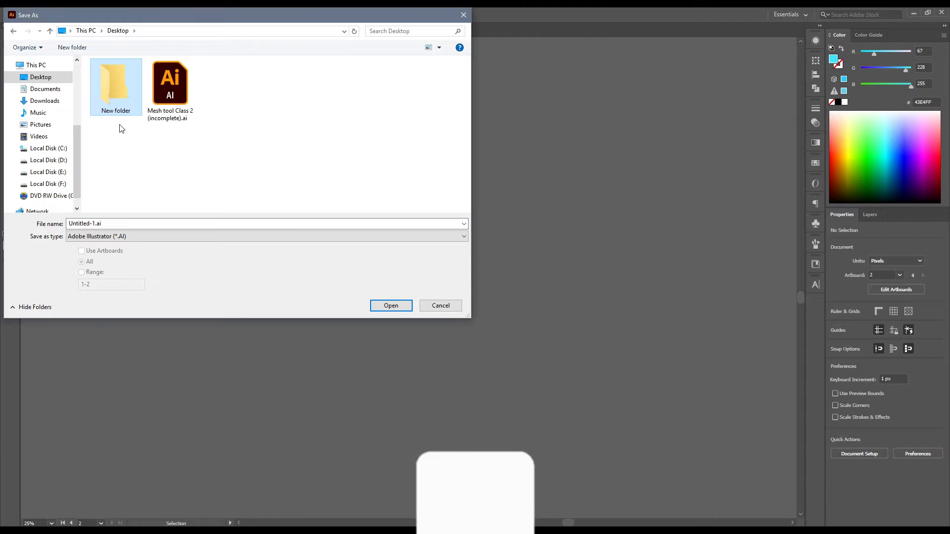
pyautogui.click(378, 308)
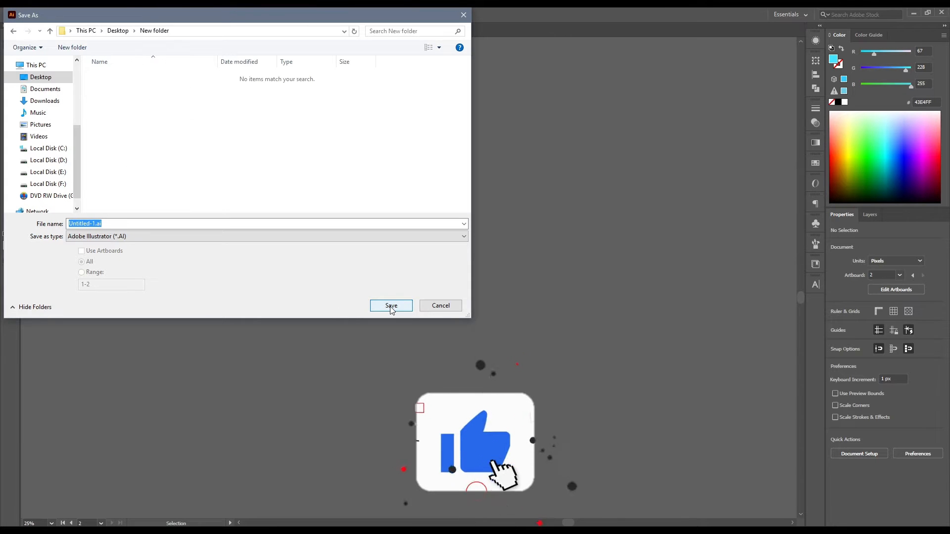
pyautogui.click(391, 307)
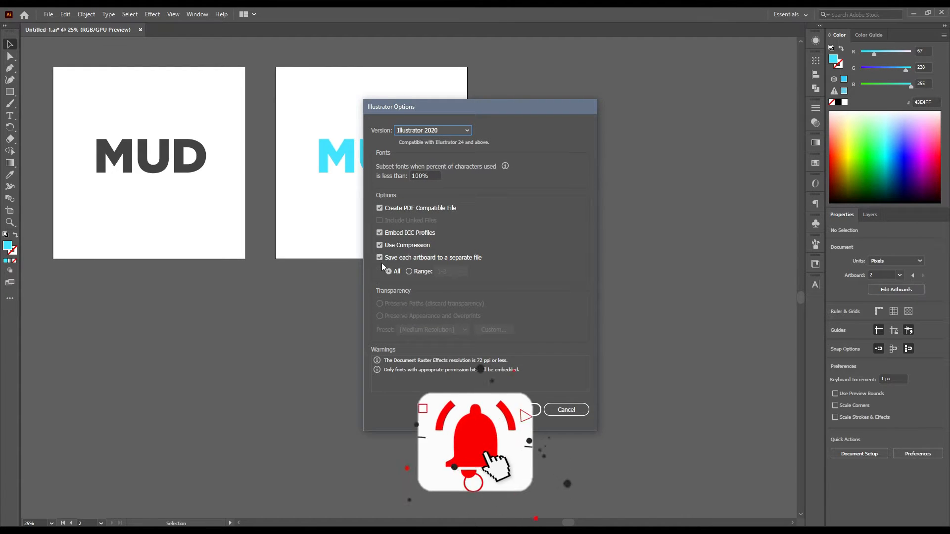
# Step: Set the save options to write each artboard to a separate file for all artboards, and finish saving
pyautogui.click(380, 257)
pyautogui.click(379, 257)
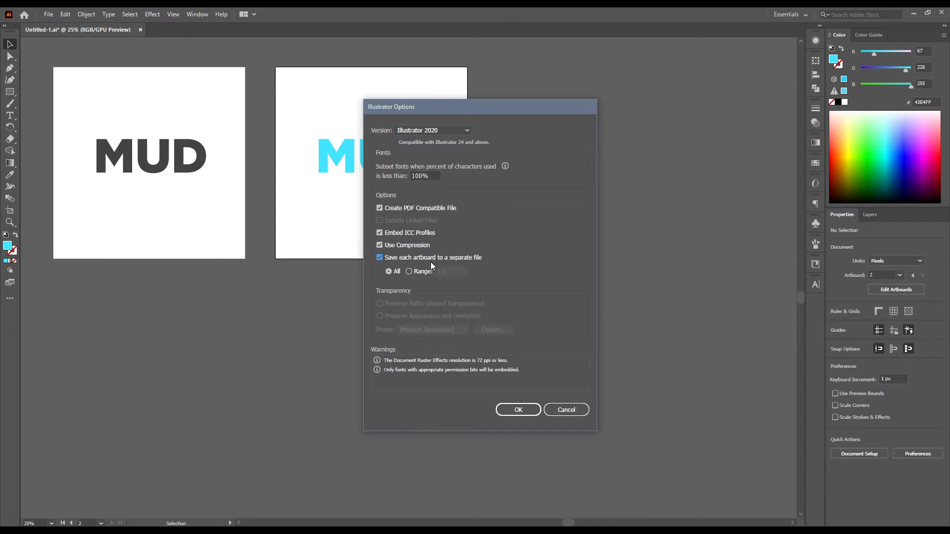
pyautogui.click(517, 409)
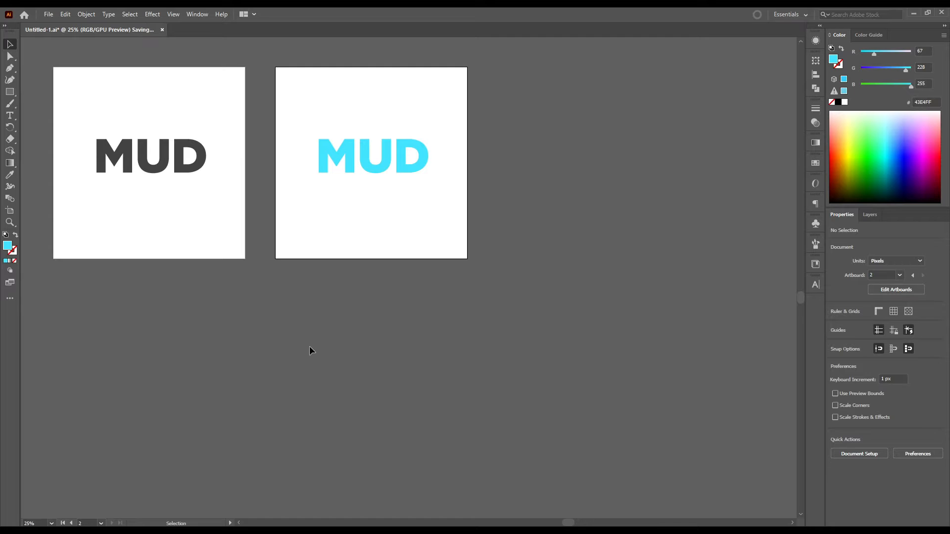
# Step: Open New folder on the desktop and examine the saved Illustrator files, switching them to large thumbnails
pyautogui.click(914, 11)
pyautogui.doubleClick(919, 23)
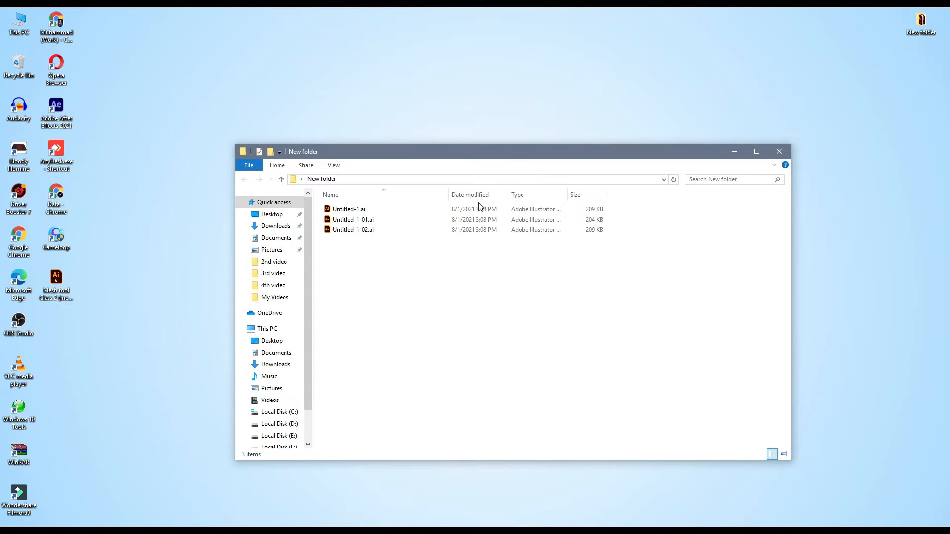
pyautogui.doubleClick(445, 156)
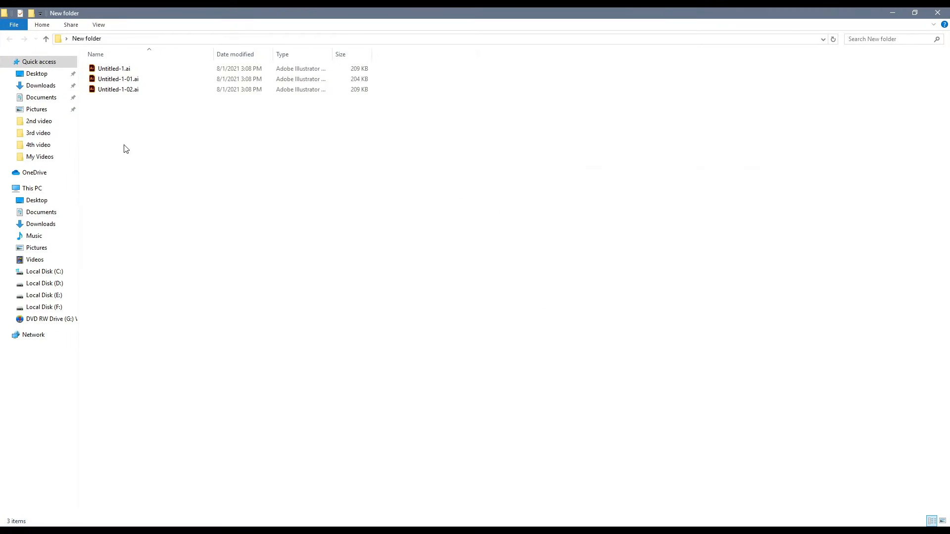
pyautogui.click(127, 79)
pyautogui.click(126, 90)
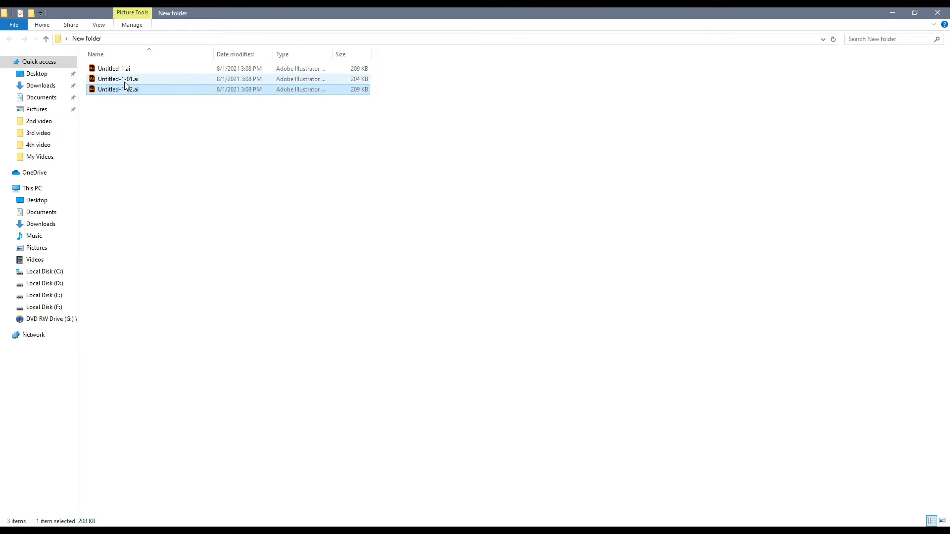
pyautogui.click(126, 82)
pyautogui.click(942, 521)
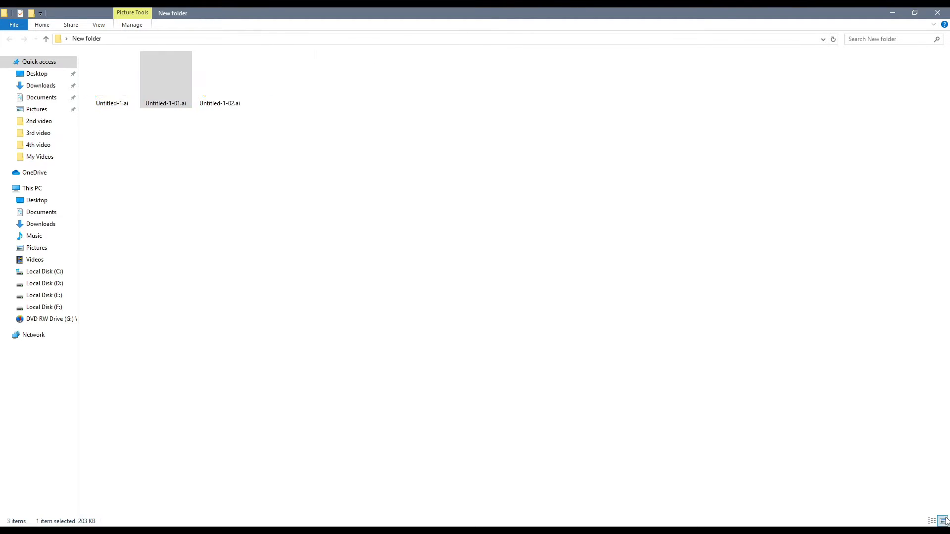
pyautogui.click(223, 96)
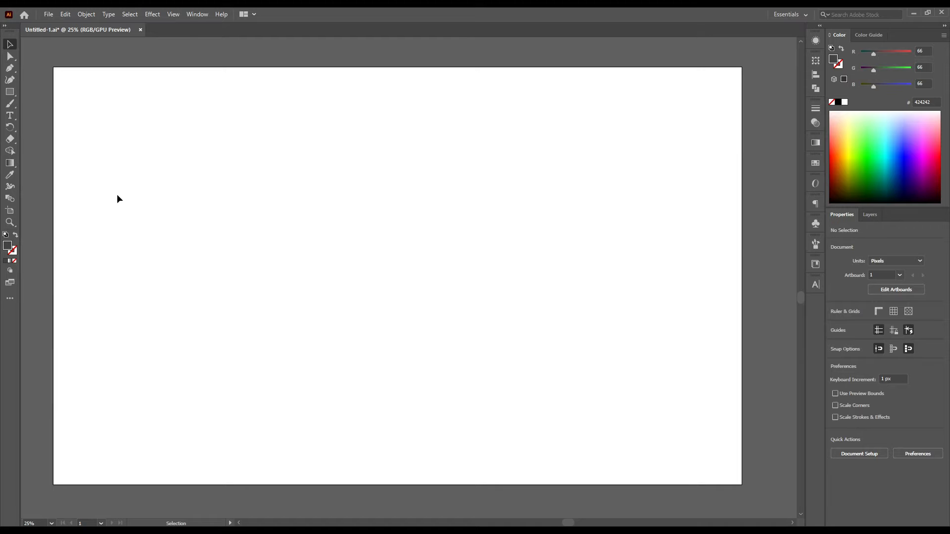
# Step: Draw a dark grey square about 169 px wide in the artboard's upper-left corner and copy it about 235 px to the right
pyautogui.click(10, 93)
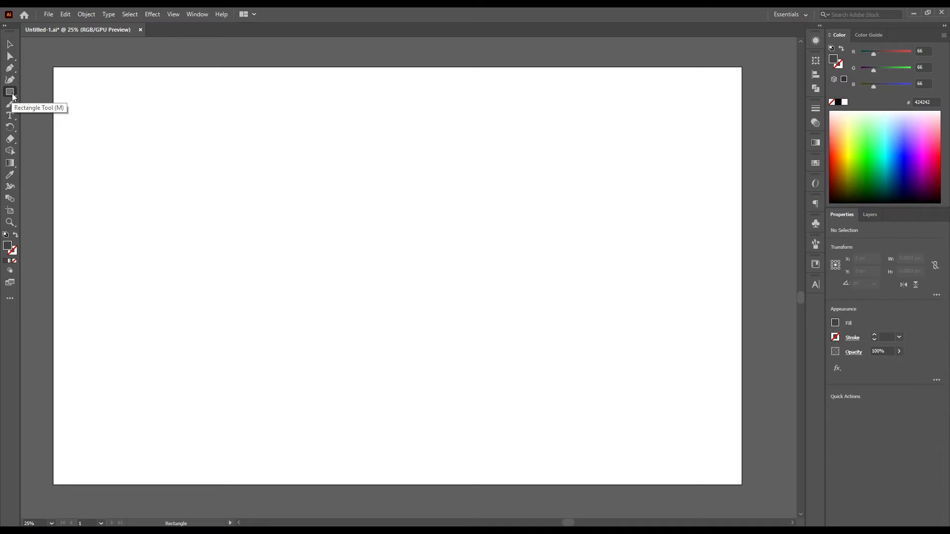
pyautogui.moveTo(12, 96); pyautogui.dragTo(93, 105)
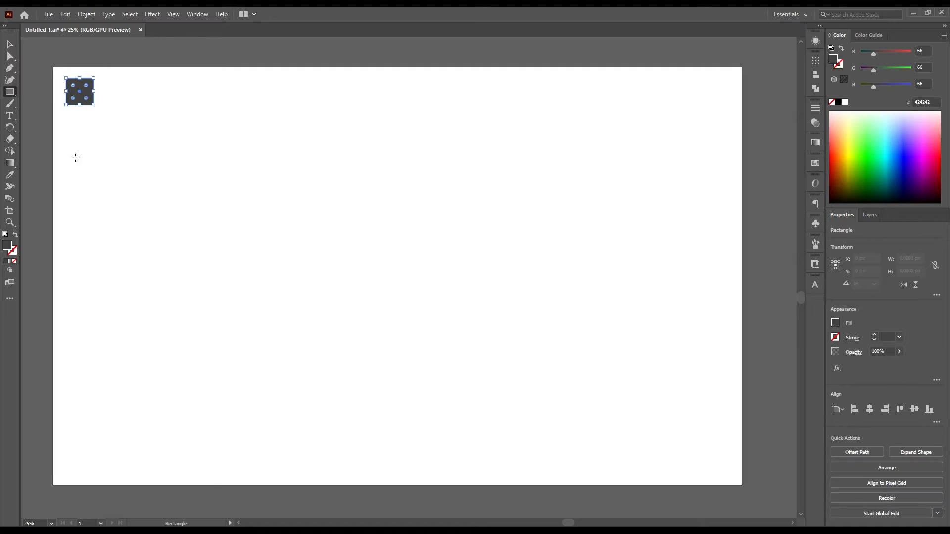
pyautogui.click(82, 96)
pyautogui.moveTo(79, 95); pyautogui.dragTo(117, 92)
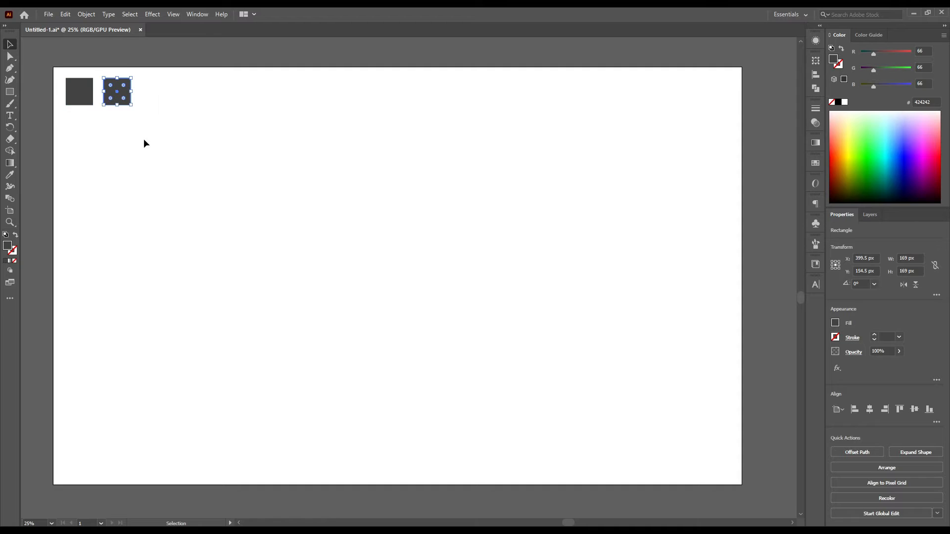
# Step: Repeat the square's copy transformation until a row of 18 evenly spaced squares spans the artboard
pyautogui.hotkey('ctrl', 'd')
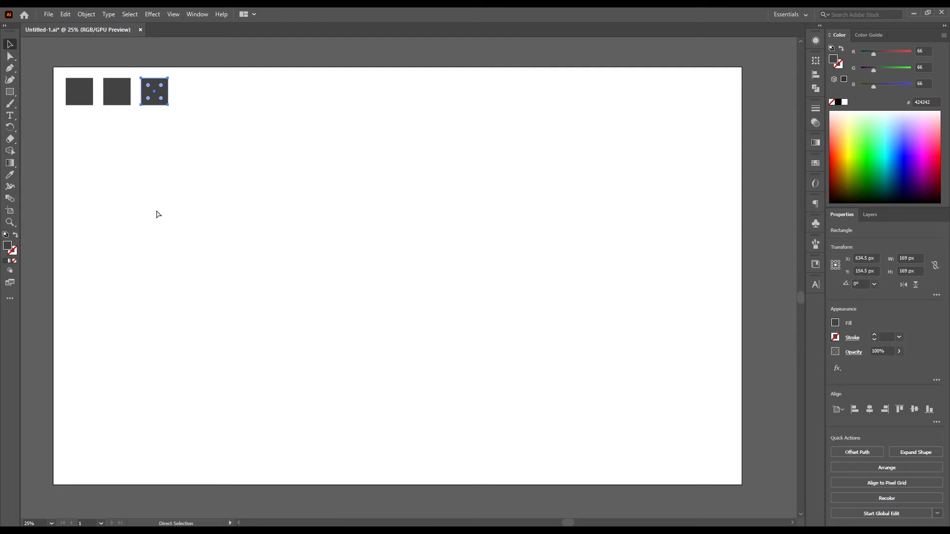
pyautogui.hotkey('ctrl', 'd')
pyautogui.hotkey('ctrl', 'd')
pyautogui.hotkey('ctrl', 'd')
pyautogui.hotkey('ctrl', 'd')
pyautogui.hotkey('ctrl', 'd')
pyautogui.hotkey('ctrl', 'd')
pyautogui.hotkey('ctrl', 'd')
pyautogui.hotkey('ctrl', 'd')
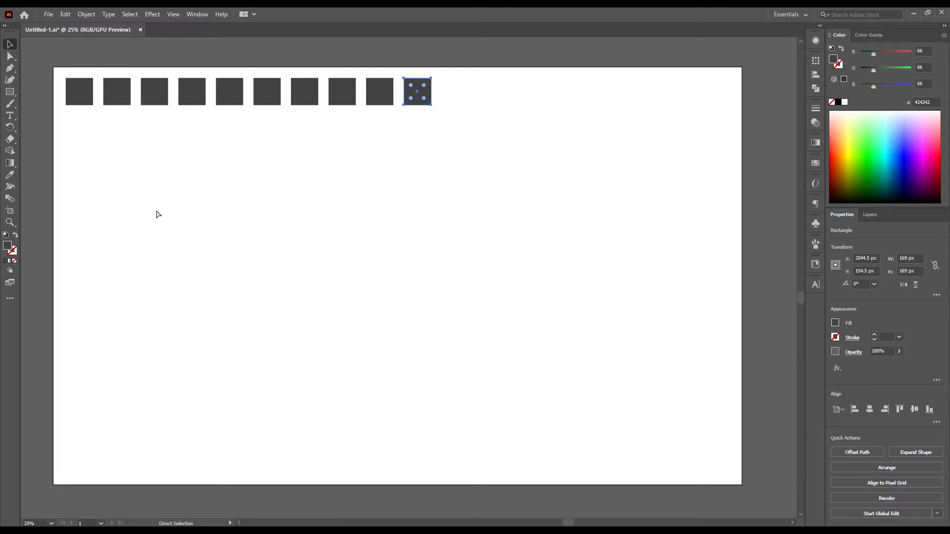
pyautogui.hotkey('ctrl', 'd')
pyautogui.hotkey('ctrl', 'd')
pyautogui.hotkey('ctrl', 'd')
pyautogui.hotkey('ctrl', 'd')
pyautogui.hotkey('ctrl', 'd')
pyautogui.hotkey('ctrl', 'd')
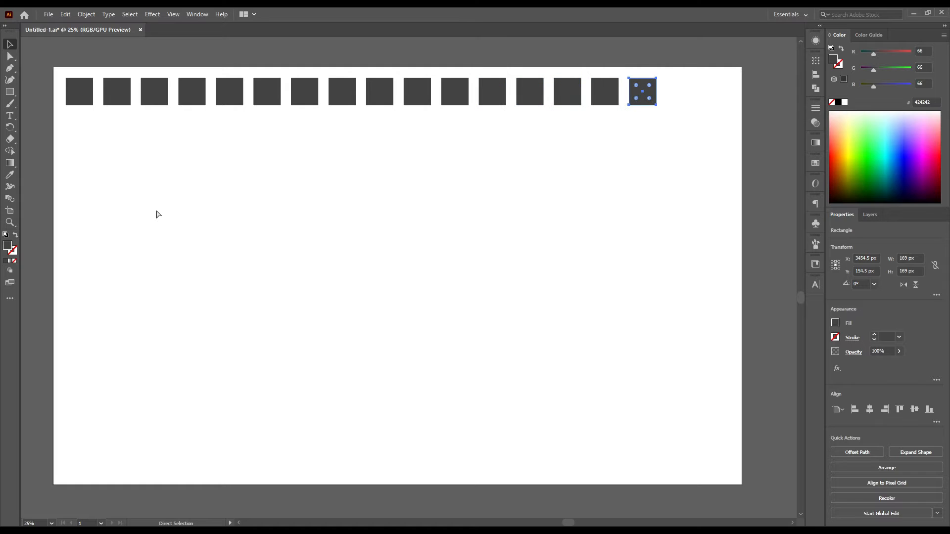
pyautogui.hotkey('ctrl', 'd')
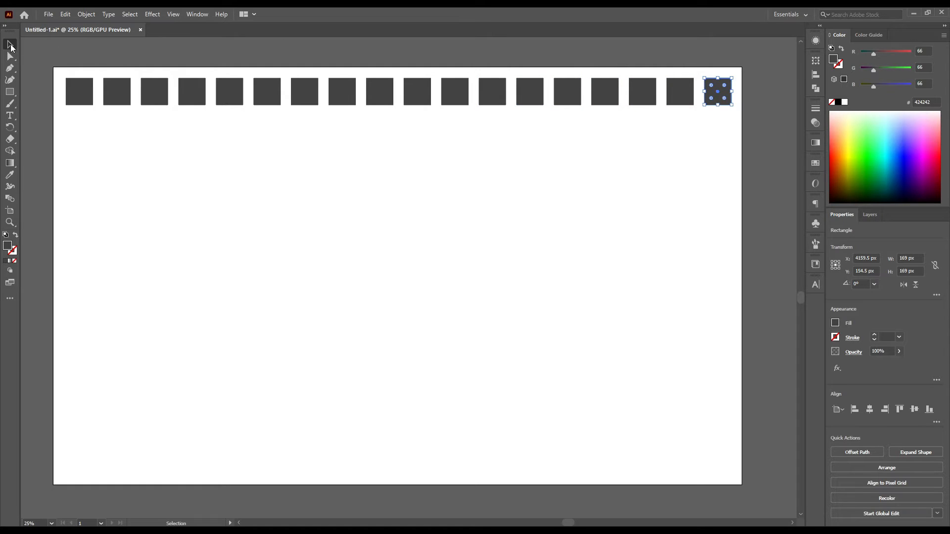
# Step: Copy the whole row of squares about 226 px downward and repeat the transformation until eleven rows fill the artboard
pyautogui.moveTo(58, 74); pyautogui.dragTo(735, 116)
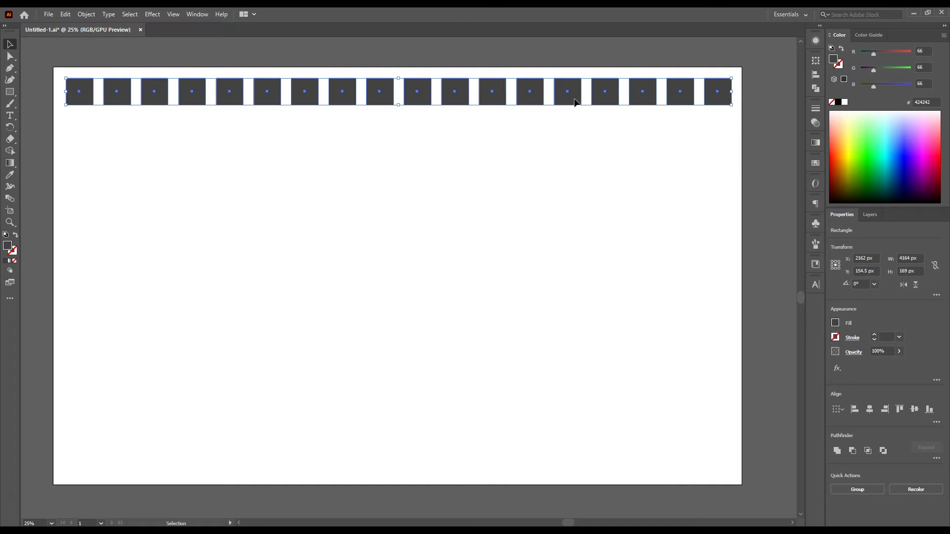
pyautogui.moveTo(574, 102); pyautogui.dragTo(575, 137)
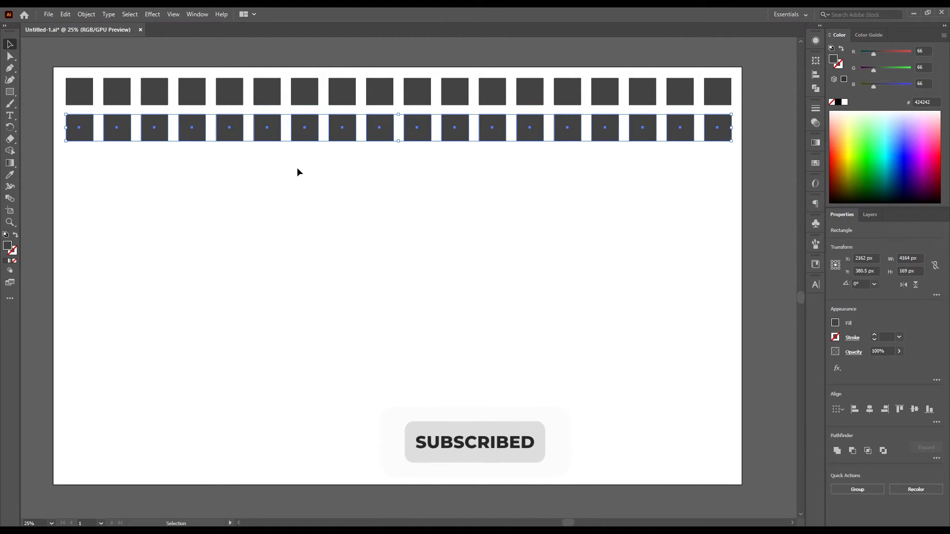
pyautogui.press('a')
pyautogui.hotkey('ctrl', 'd')
pyautogui.hotkey('ctrl', 'd')
pyautogui.hotkey('ctrl', 'd')
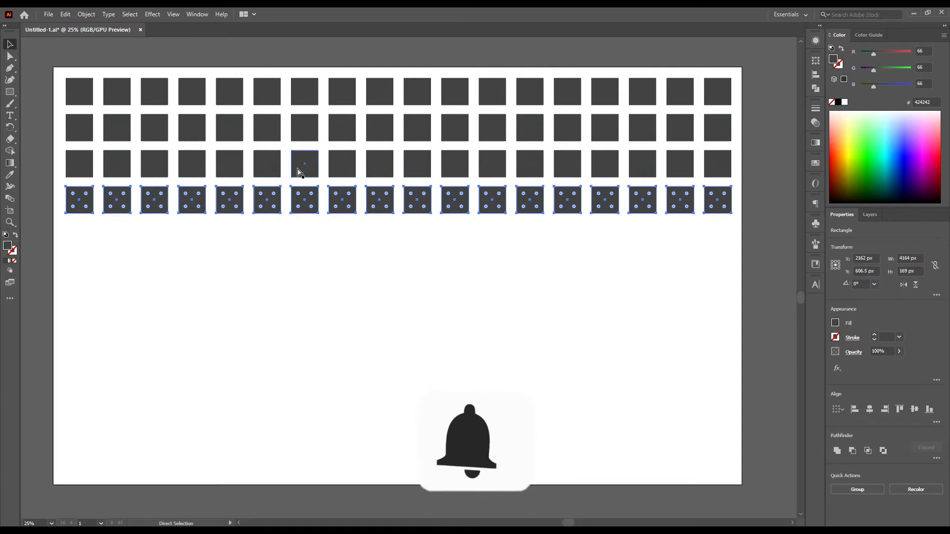
pyautogui.hotkey('ctrl', 'd')
pyautogui.hotkey('ctrl', 'd')
pyautogui.hotkey('ctrl', 'd')
pyautogui.hotkey('ctrl', 'd')
pyautogui.hotkey('ctrl', 'd')
pyautogui.hotkey('ctrl', 'd')
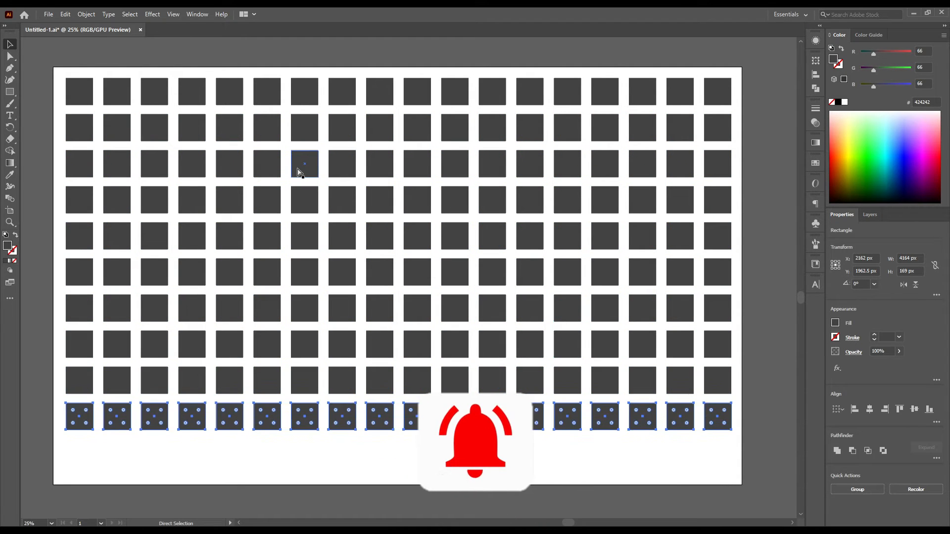
pyautogui.press('v')
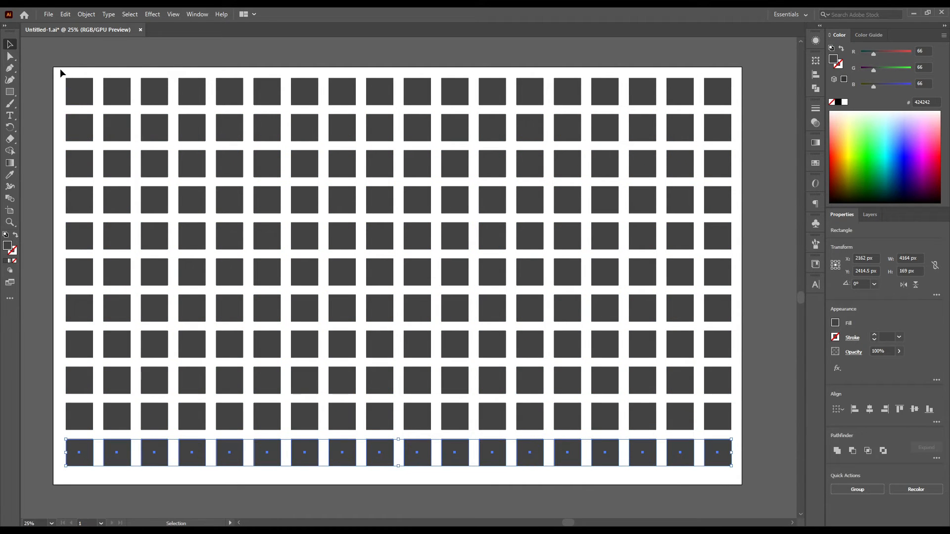
# Step: Scale the whole grid to about 1065 × 621 px and make two copies side by side to its right, about 1088 px apart
pyautogui.moveTo(61, 73); pyautogui.dragTo(237, 209)
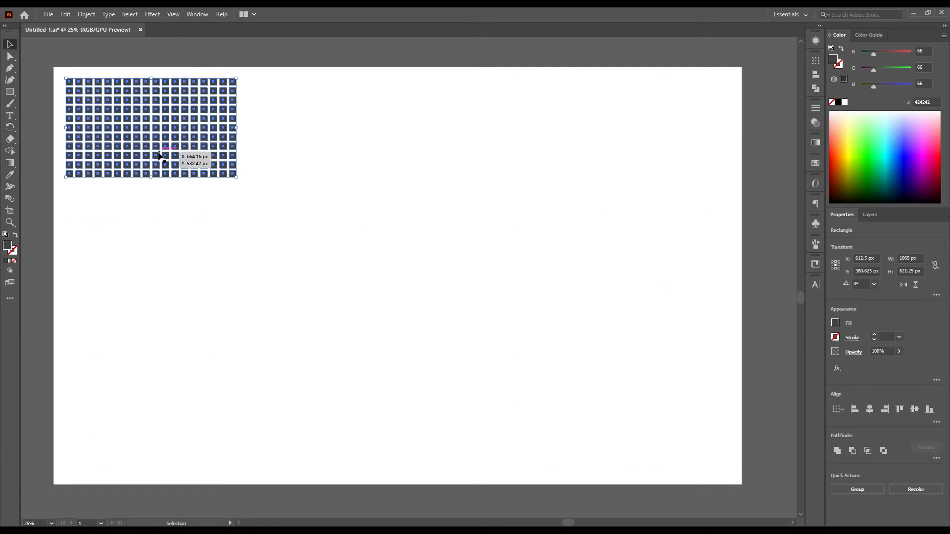
pyautogui.moveTo(154, 158); pyautogui.dragTo(330, 159)
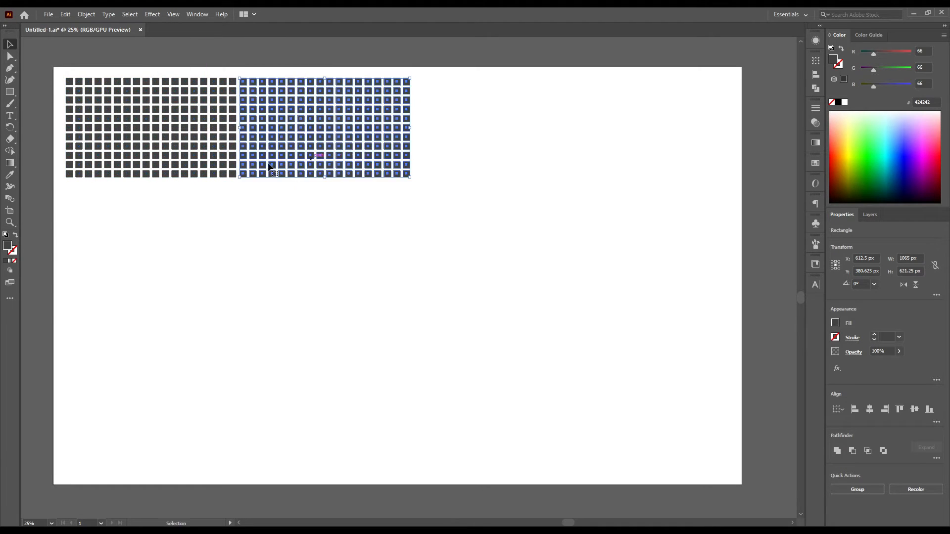
pyautogui.hotkey('ctrl', 'd')
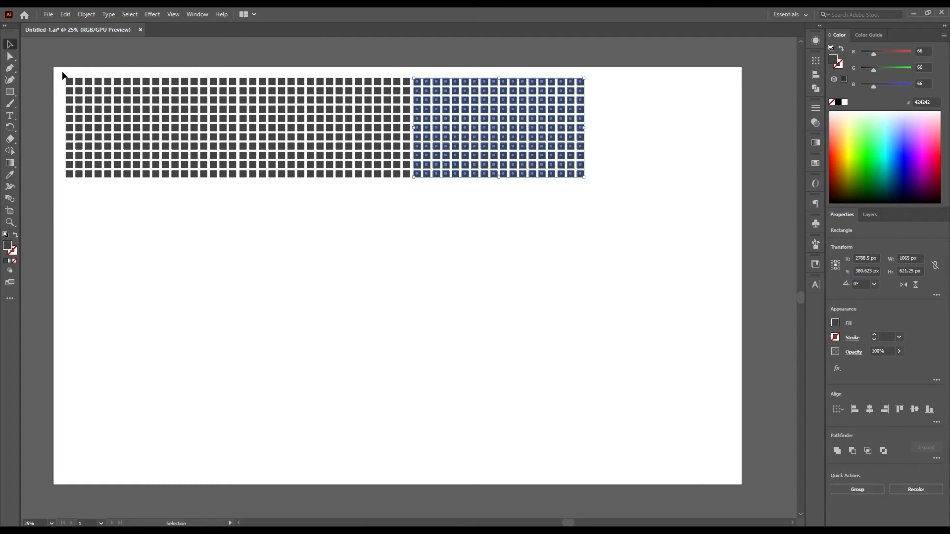
# Step: Copy all three grids together about 636 px downward, repeat the transformation down the artboard, and deselect
pyautogui.moveTo(62, 75); pyautogui.dragTo(616, 208)
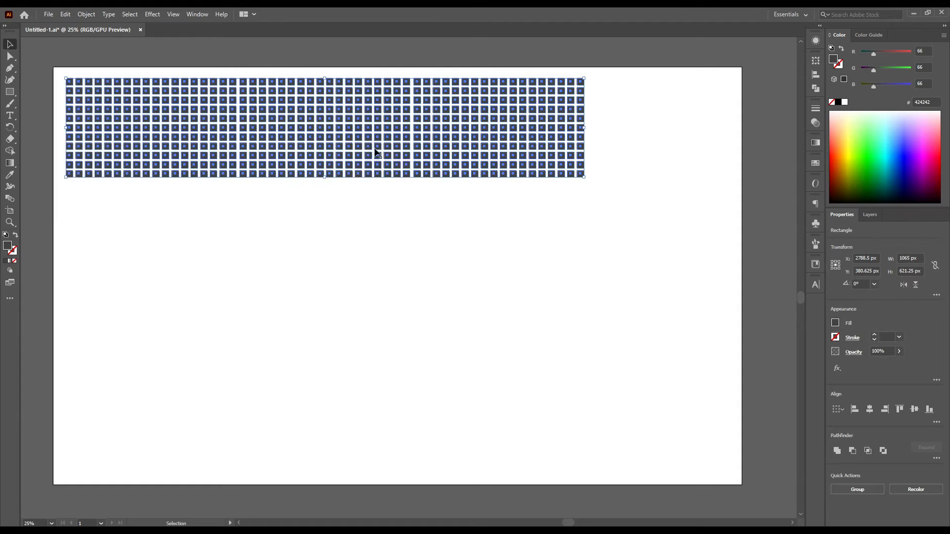
pyautogui.moveTo(387, 162); pyautogui.dragTo(383, 264)
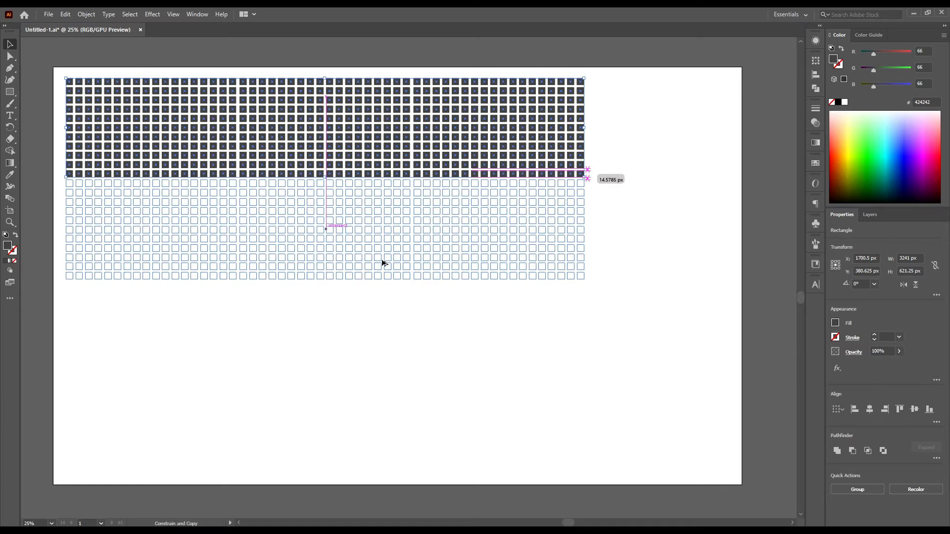
pyautogui.moveTo(217, 309); pyautogui.dragTo(217, 309)
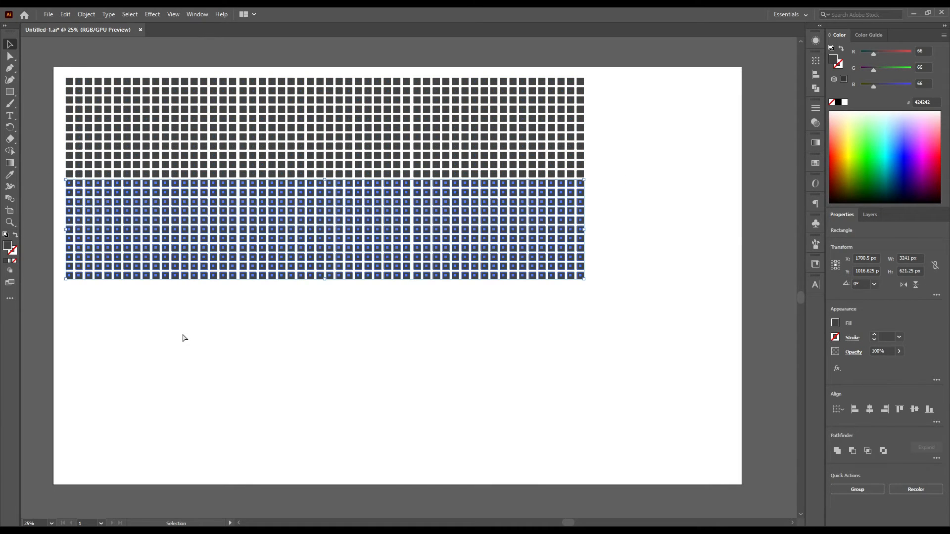
pyautogui.press('ctrl')
pyautogui.hotkey('ctrl', 'd')
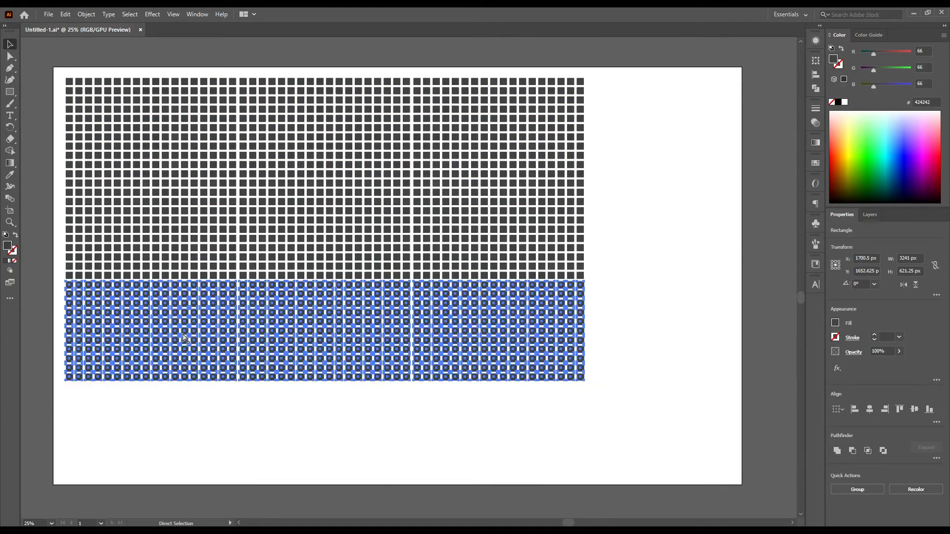
pyautogui.hotkey('ctrl', 'd')
pyautogui.click(40, 52)
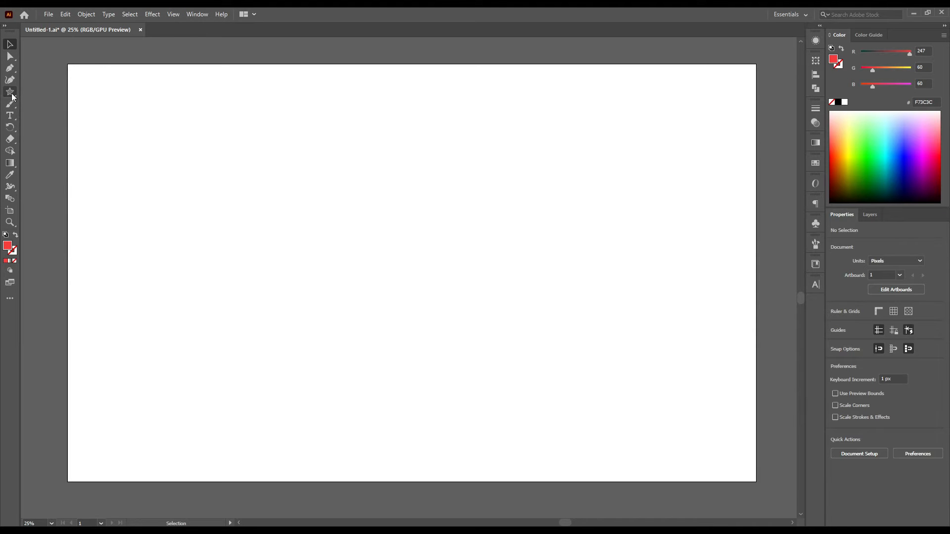
# Step: Draw a red five-pointed star about 1498 × 1425 px and centre it horizontally and vertically on the artboard
pyautogui.click(11, 93)
pyautogui.moveTo(247, 207); pyautogui.dragTo(327, 303)
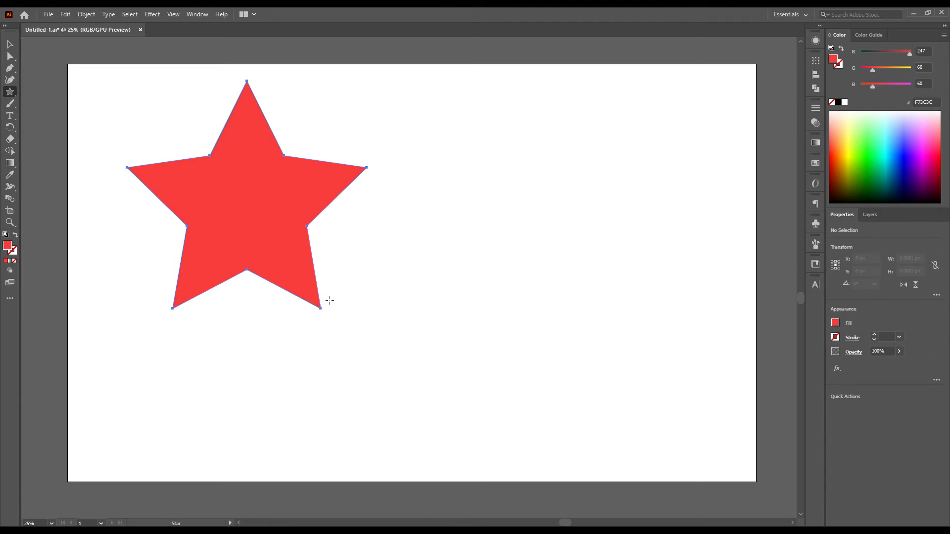
pyautogui.click(12, 46)
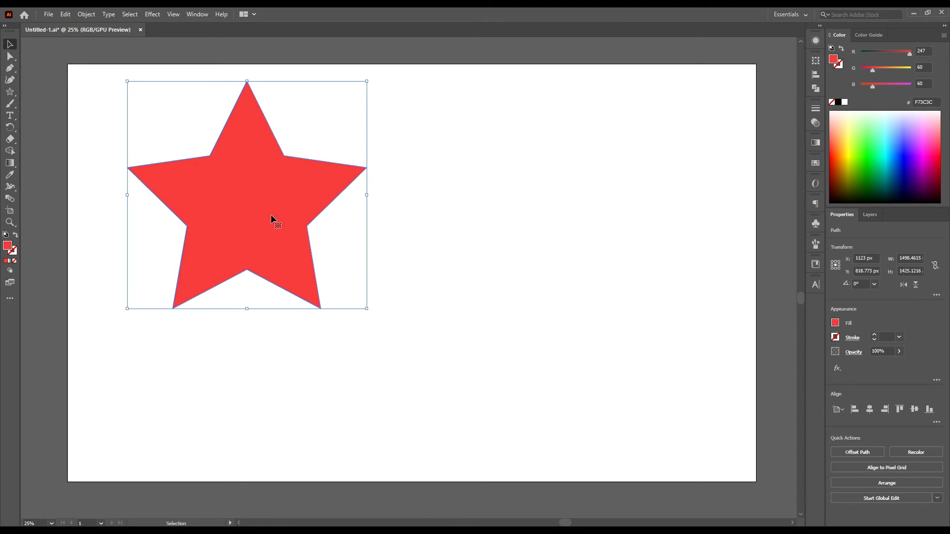
pyautogui.click(814, 79)
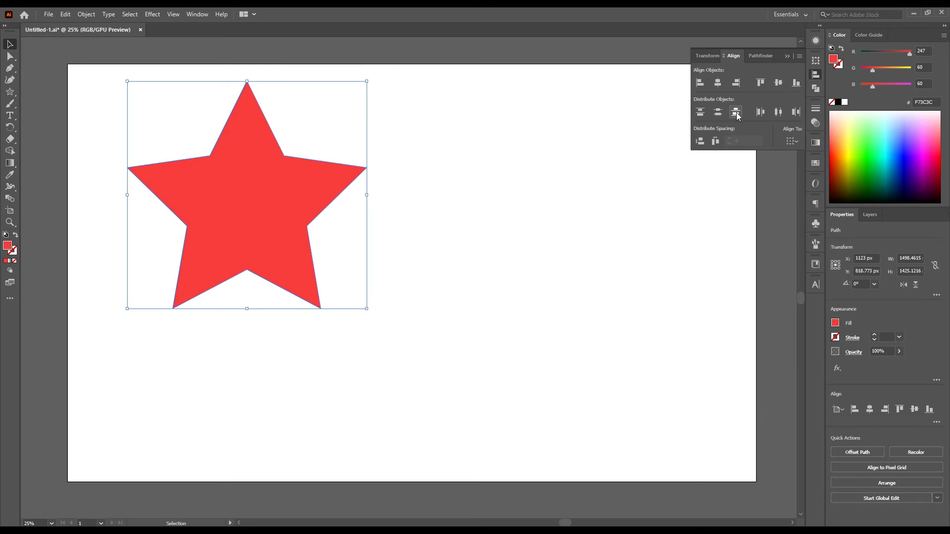
pyautogui.click(718, 83)
pyautogui.click(779, 84)
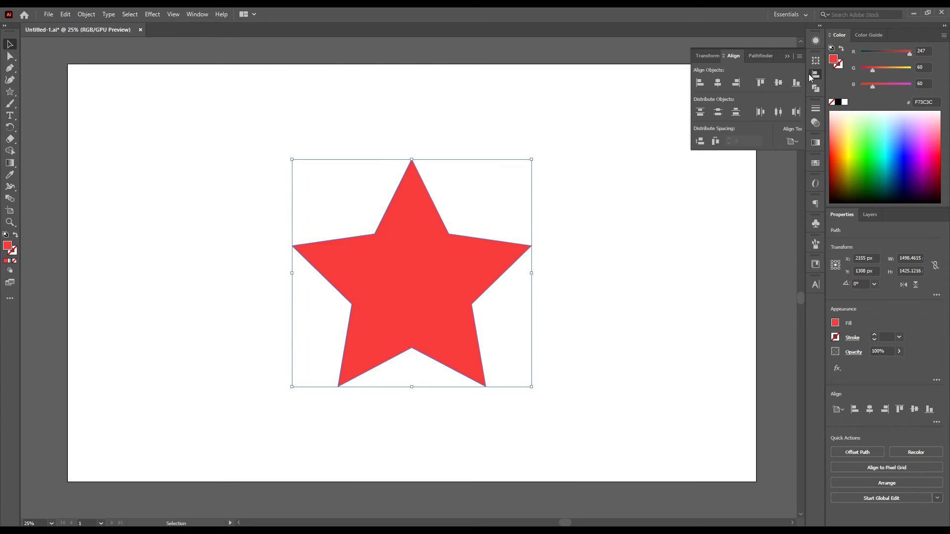
pyautogui.click(814, 73)
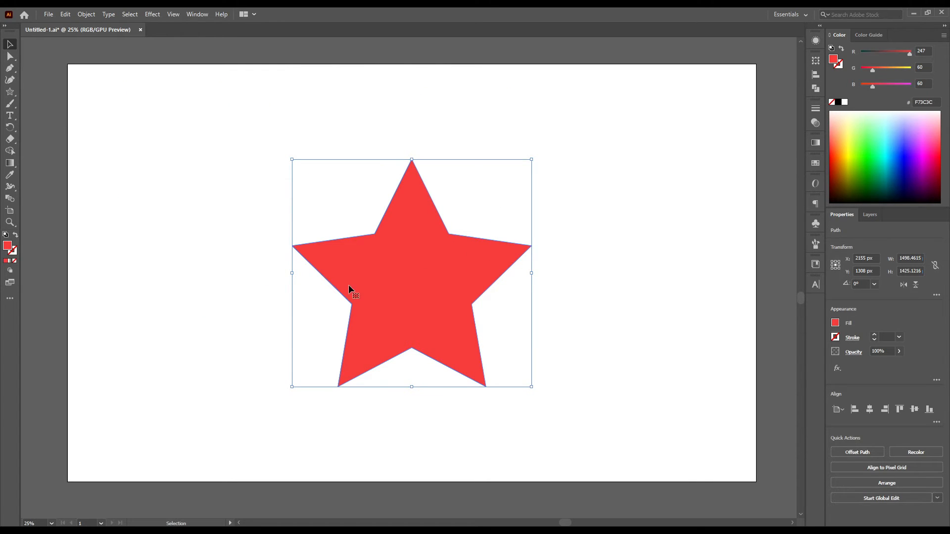
# Step: Make a concentric copy of the star scaled down to about 846 × 805 px and fill it with gray 707070
pyautogui.press('a')
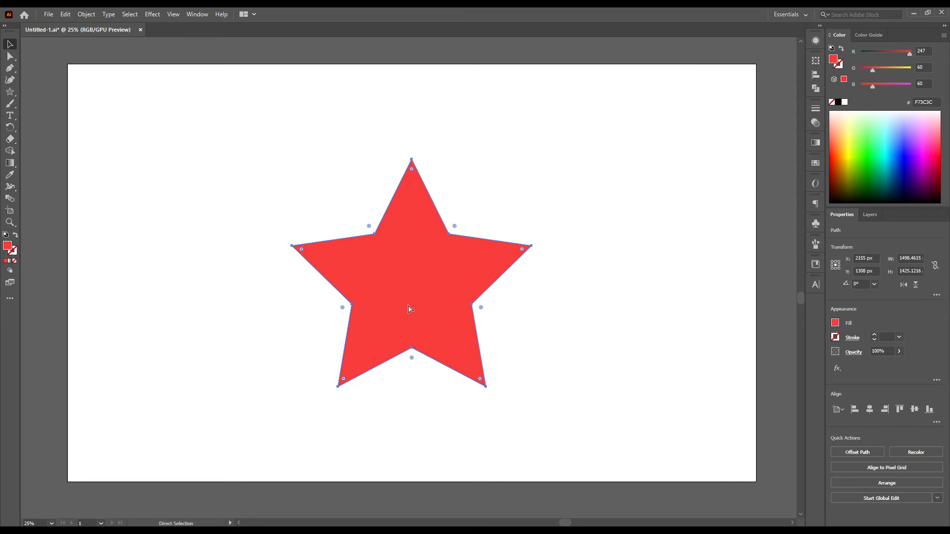
pyautogui.press('v')
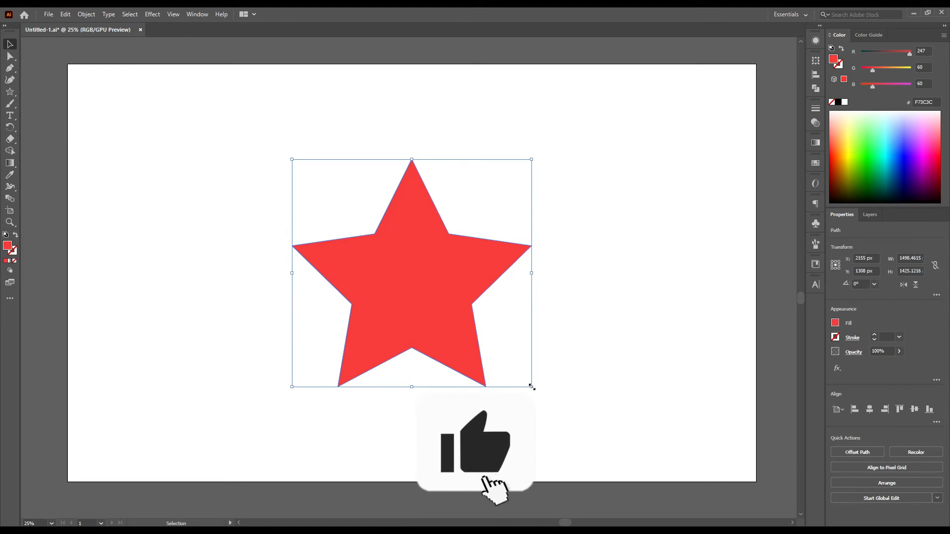
pyautogui.moveTo(532, 386); pyautogui.dragTo(478, 344)
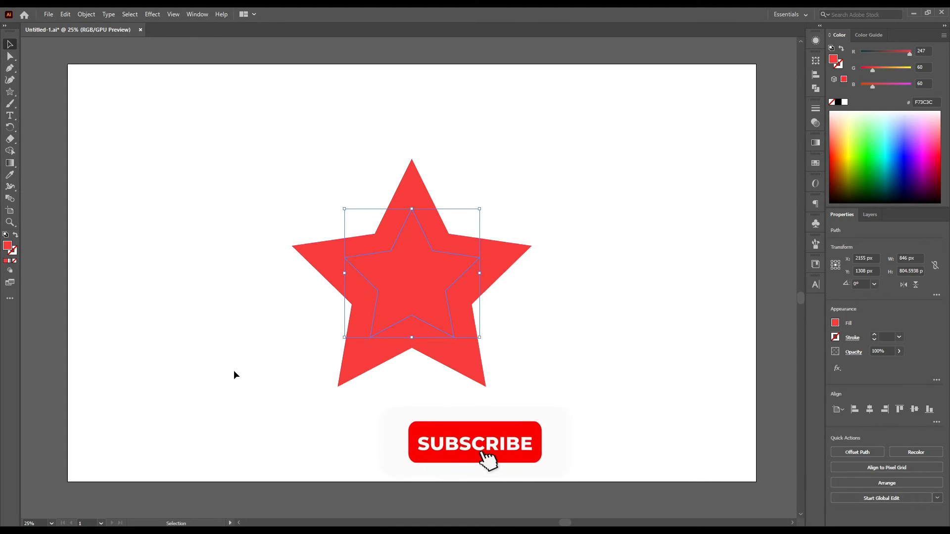
pyautogui.doubleClick(10, 245)
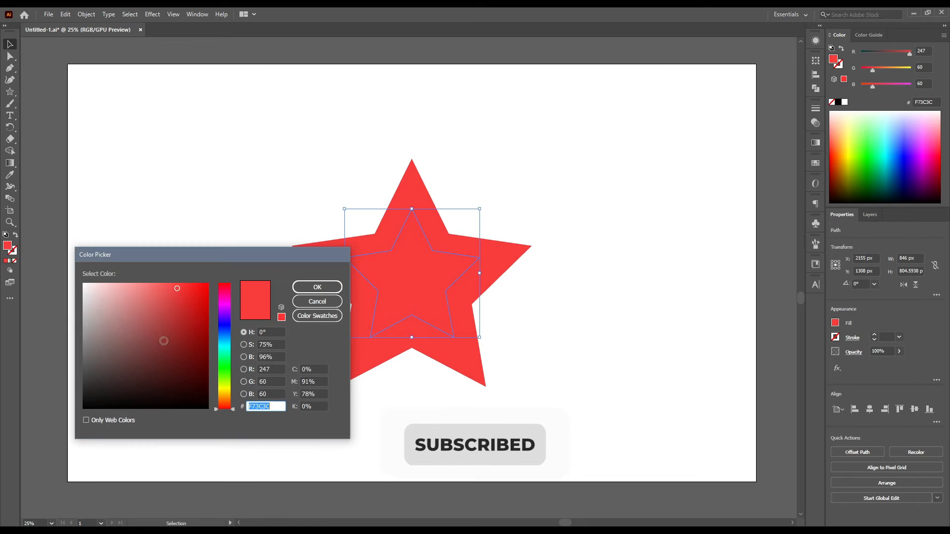
pyautogui.click(102, 318)
pyautogui.moveTo(83, 315); pyautogui.dragTo(84, 353)
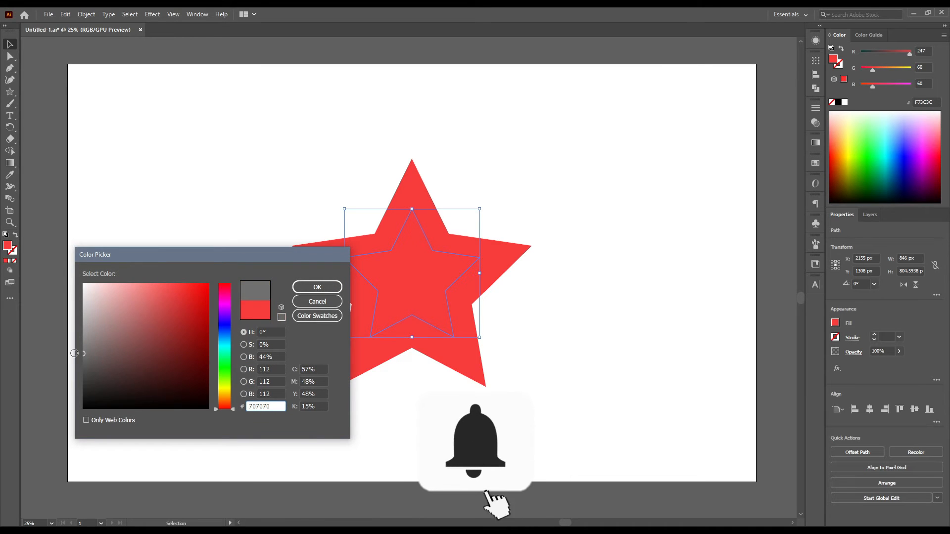
pyautogui.click(310, 287)
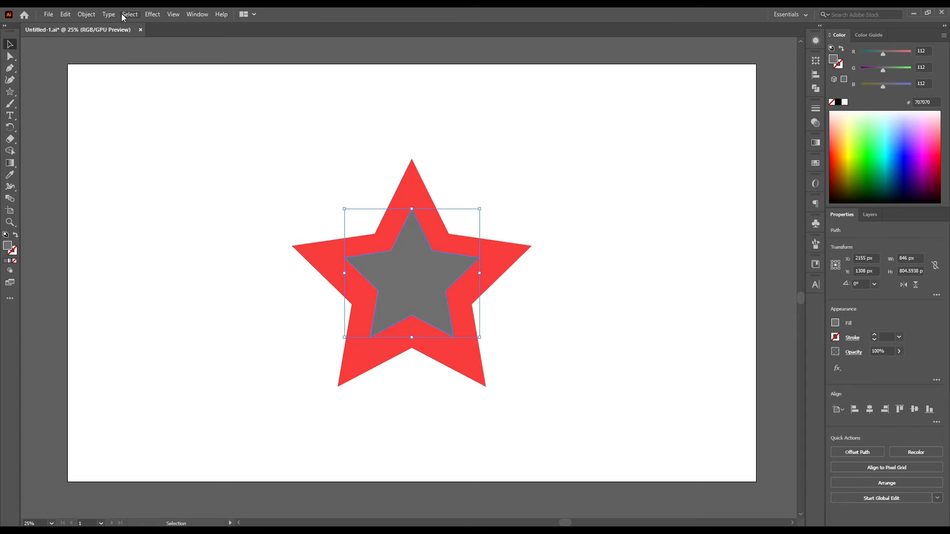
# Step: Cut the red star with the gray inner star using Divide Objects Below, and move the two resulting pieces apart
pyautogui.click(88, 14)
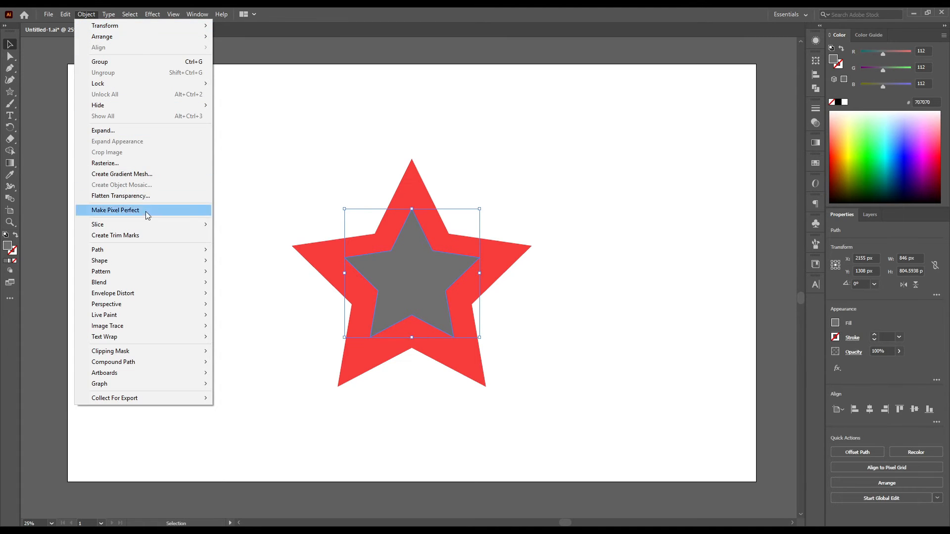
pyautogui.moveTo(152, 249)
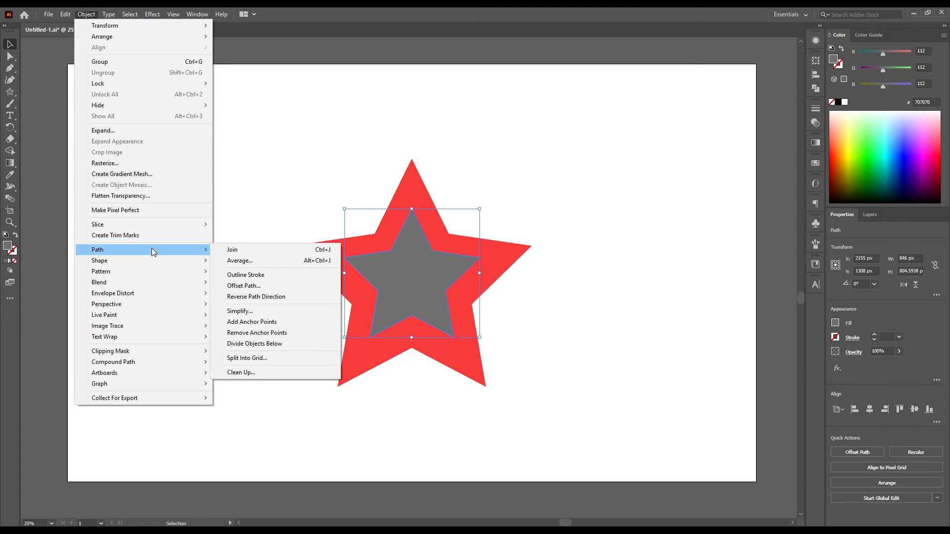
pyautogui.click(262, 343)
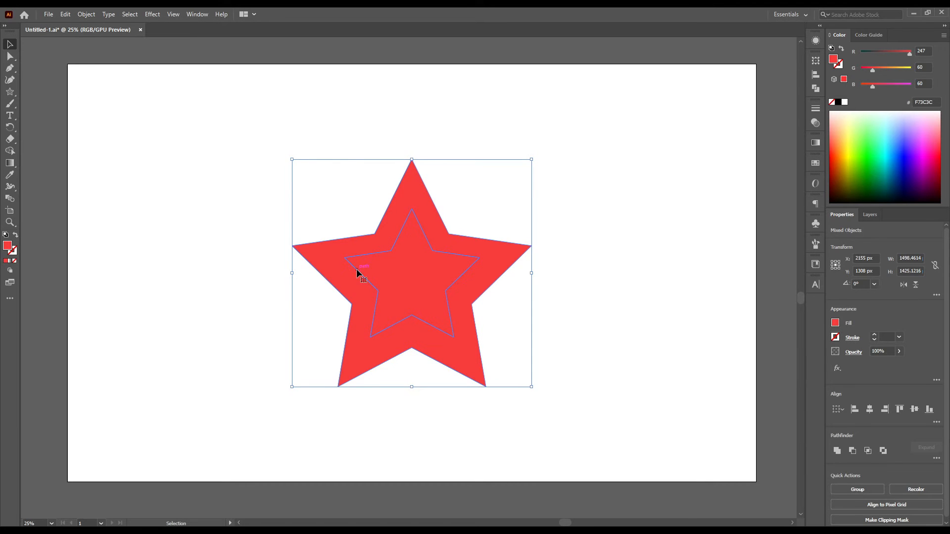
pyautogui.moveTo(403, 287); pyautogui.dragTo(506, 230)
pyautogui.click(497, 304)
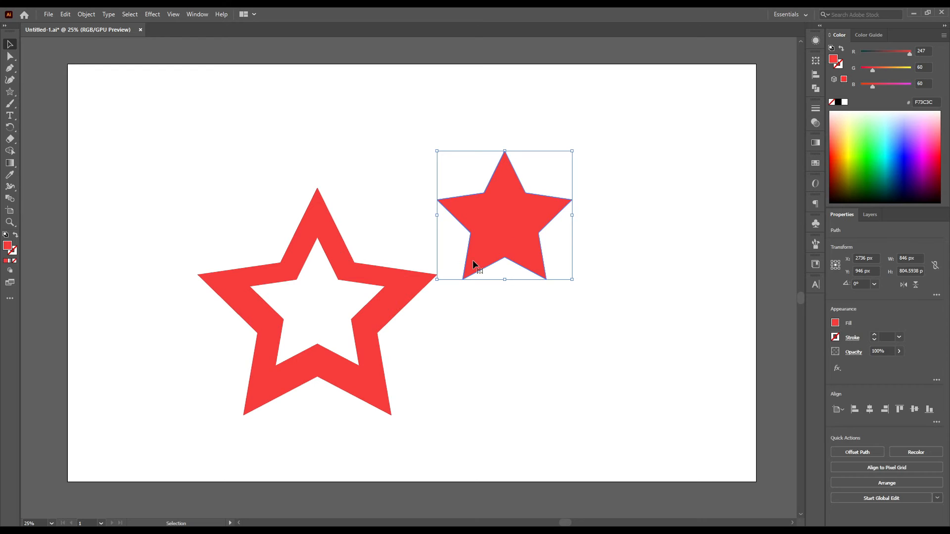
pyautogui.click(451, 306)
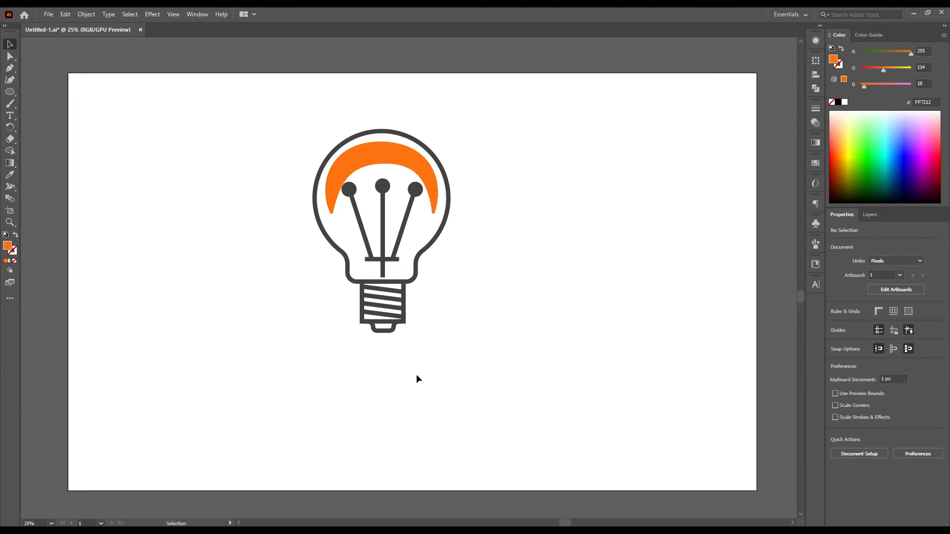
# Step: Apply a Feather effect with a radius of about 36 px to the orange crescent inside the light bulb, and deselect it
pyautogui.click(396, 161)
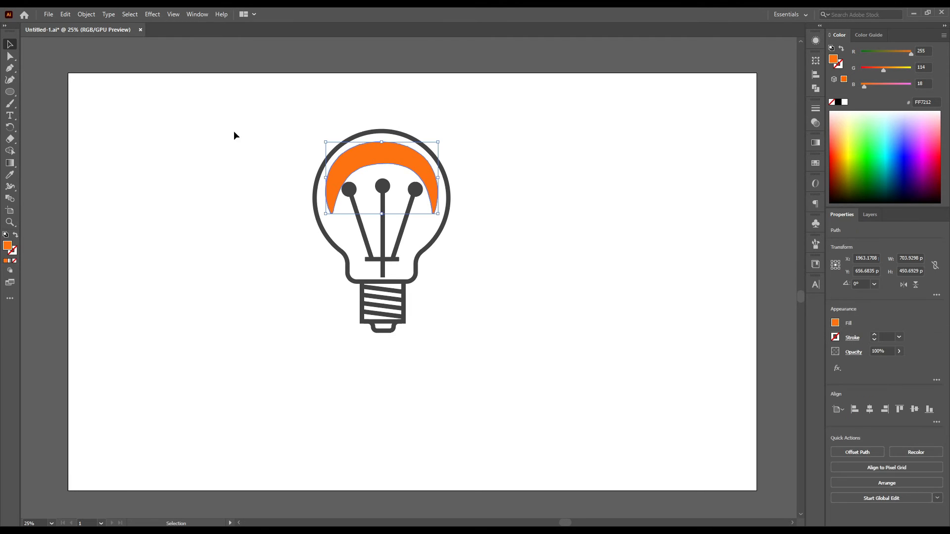
pyautogui.click(152, 15)
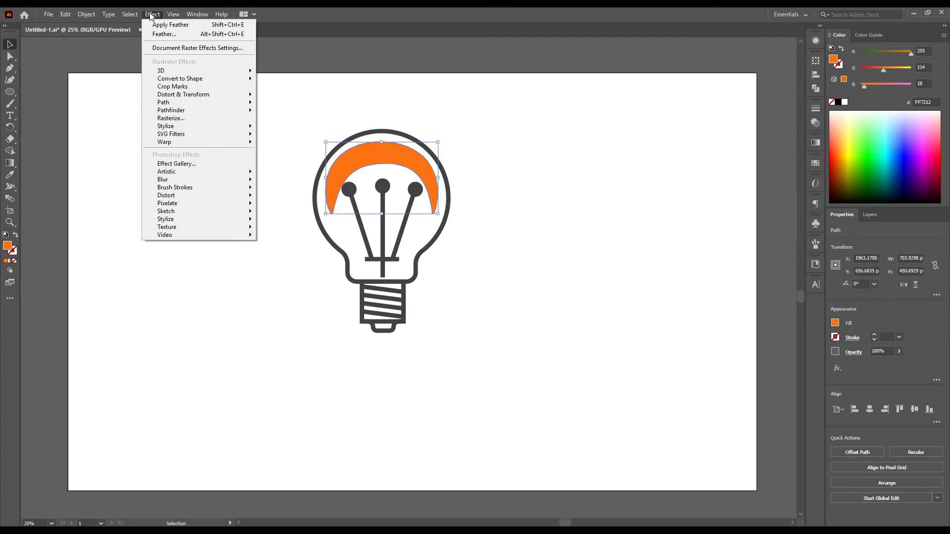
pyautogui.moveTo(201, 128)
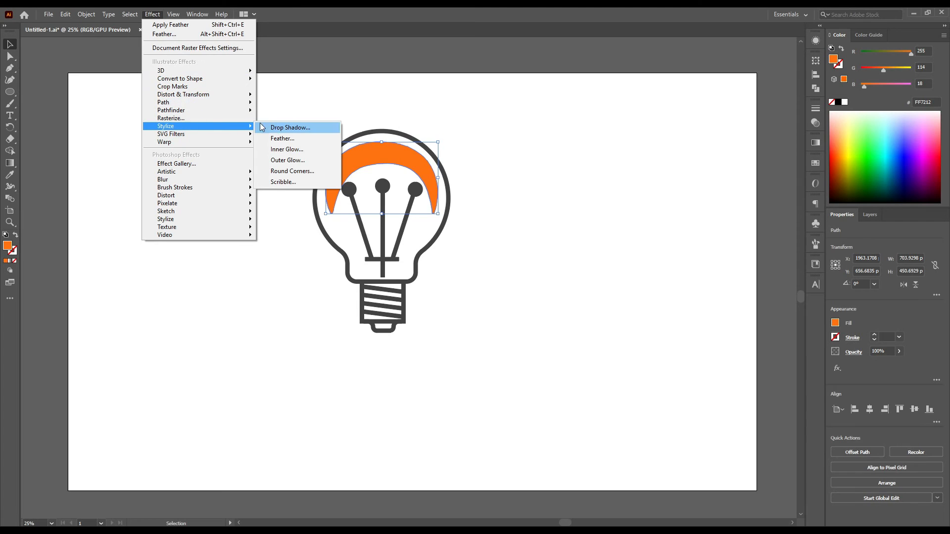
pyautogui.click(281, 139)
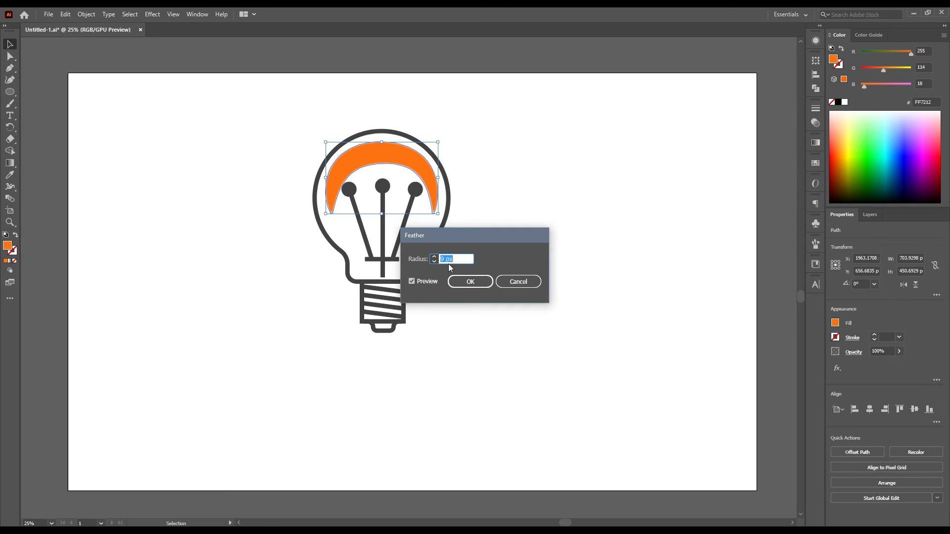
pyautogui.scroll(20, 454, 259)
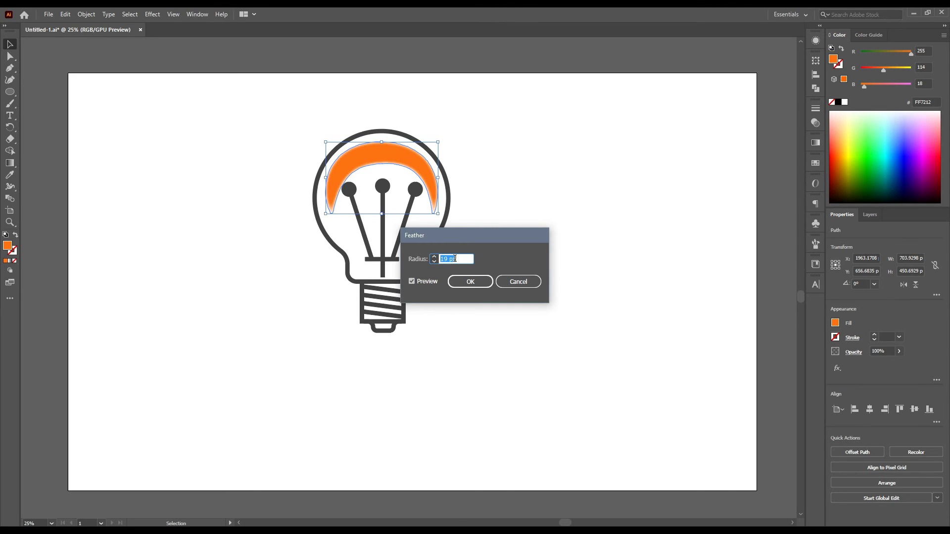
pyautogui.scroll(6, 455, 258)
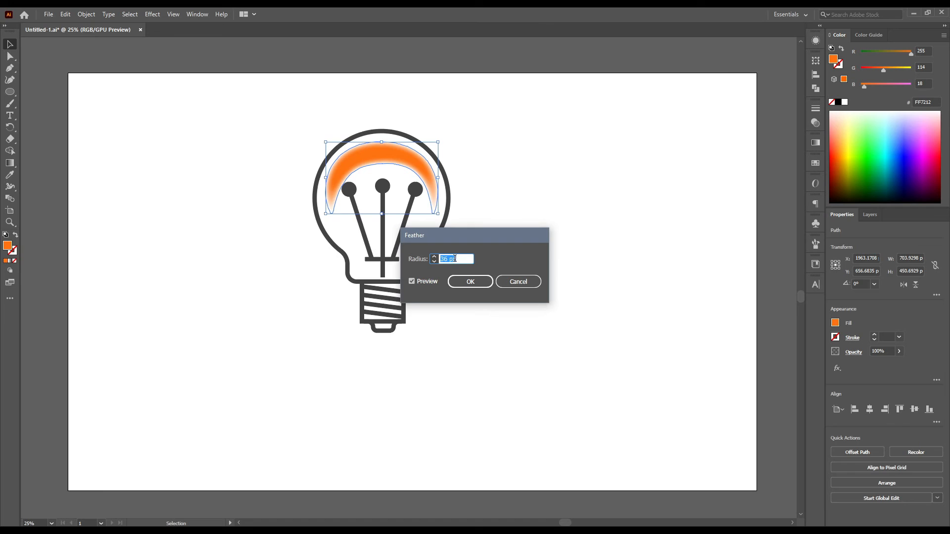
pyautogui.scroll(2, 454, 259)
pyautogui.click(470, 281)
pyautogui.click(284, 128)
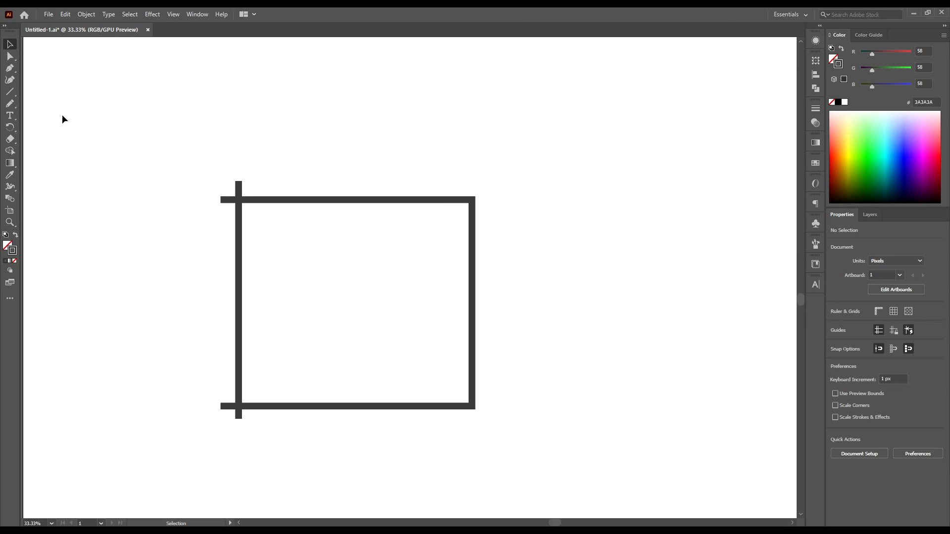
# Step: Trim the overlapping line ends at the rectangle's upper-left and lower-left corners with the Join tool to close the outline
pyautogui.click(11, 104)
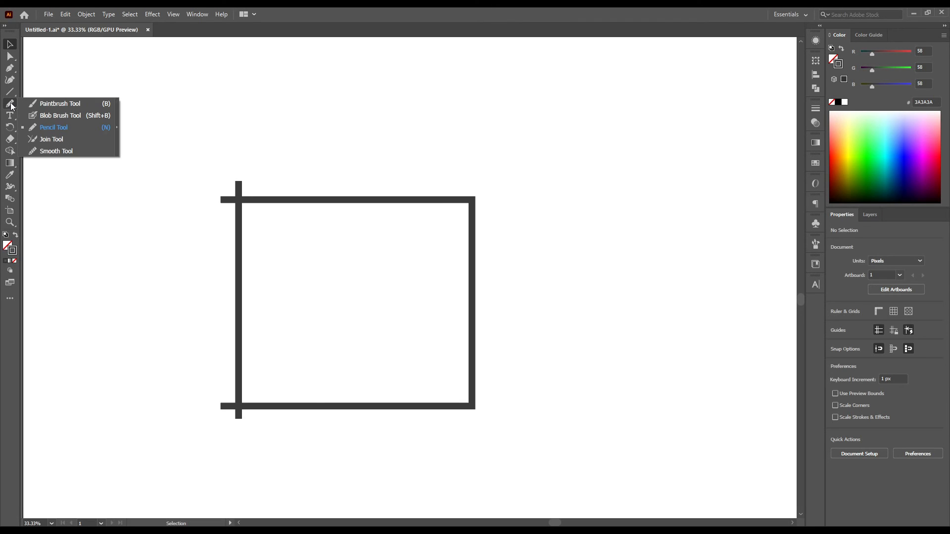
pyautogui.click(51, 139)
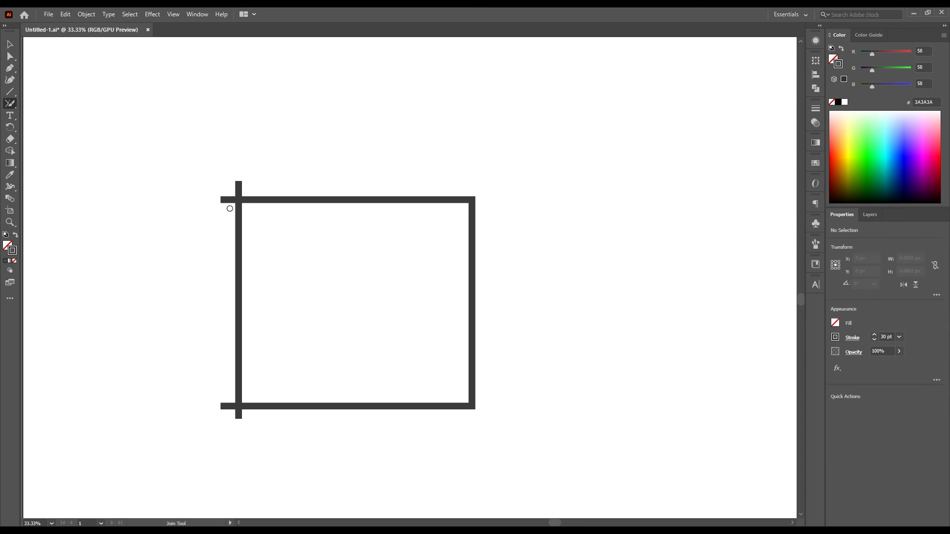
pyautogui.moveTo(231, 206)
pyautogui.mouseDown()
pyautogui.moveTo(248, 186)
pyautogui.moveTo(217, 205)
pyautogui.moveTo(244, 181)
pyautogui.moveTo(223, 188)
pyautogui.mouseUp()
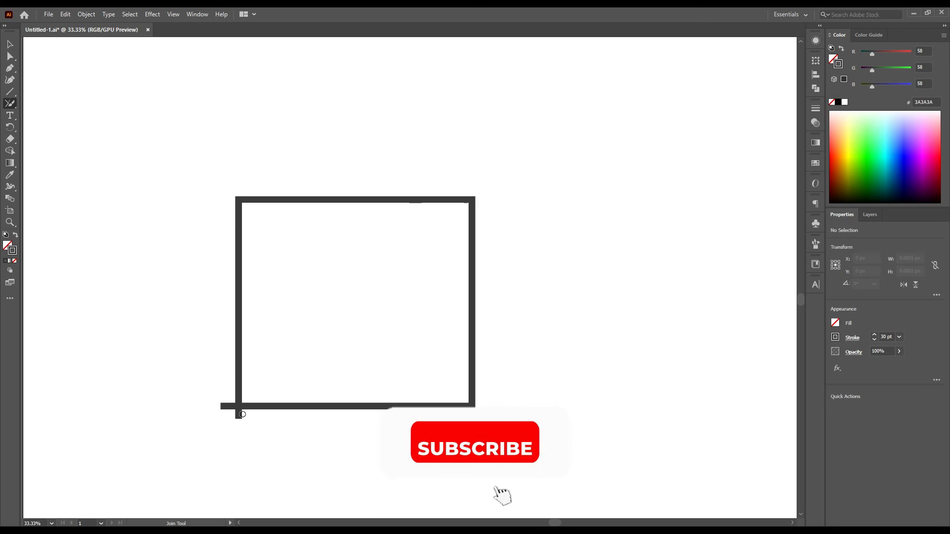
pyautogui.moveTo(239, 413); pyautogui.dragTo(221, 408)
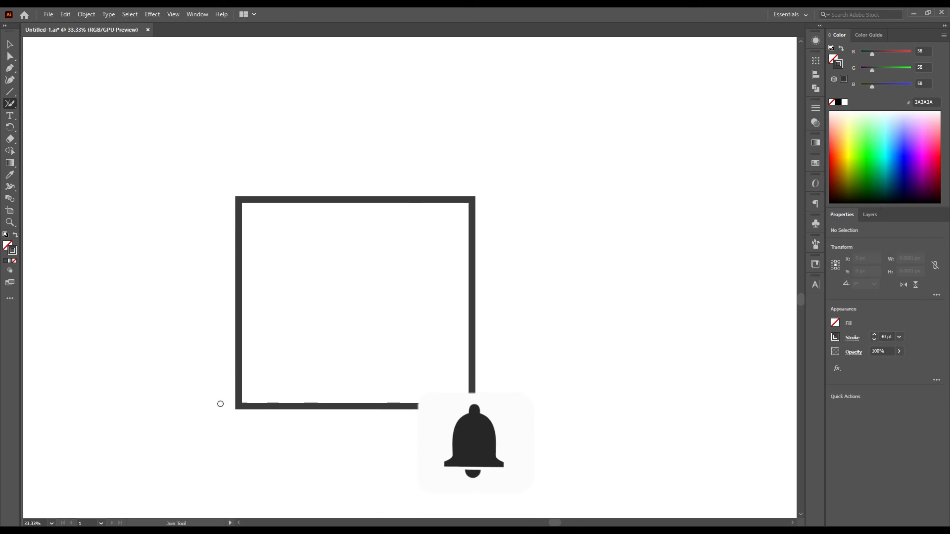
pyautogui.click(9, 44)
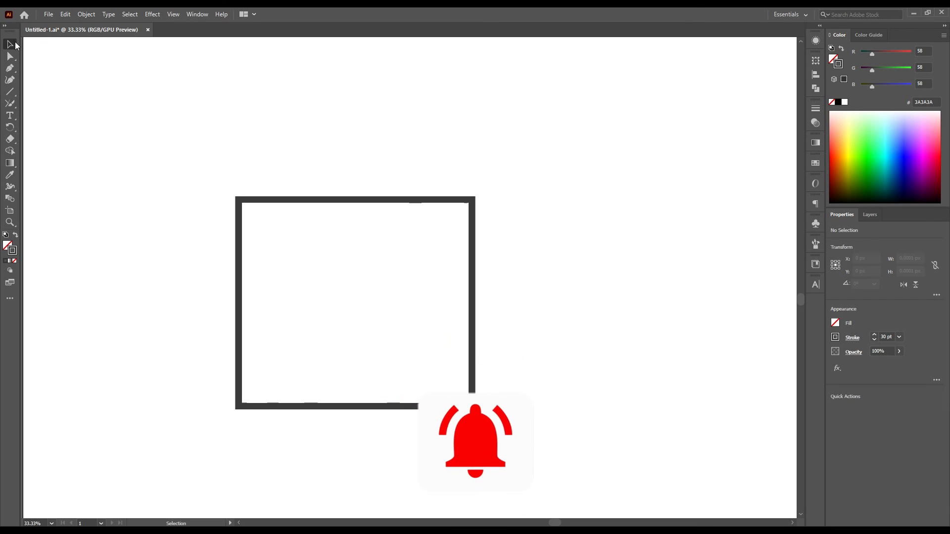
# Step: Examine the rectangle's joined corners up close and the whole closed outline
pyautogui.moveTo(287, 412); pyautogui.dragTo(290, 417)
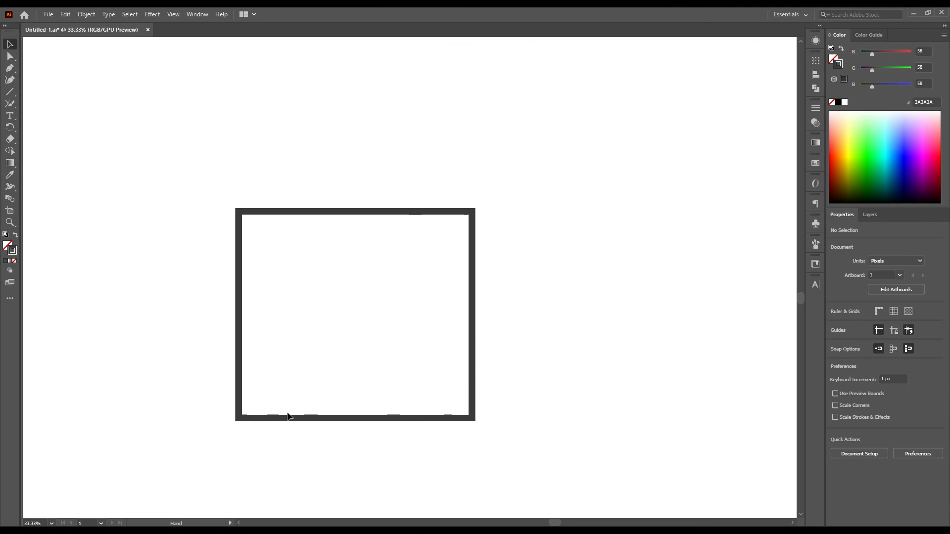
pyautogui.scroll(1, 288, 416)
pyautogui.scroll(1, 287, 415)
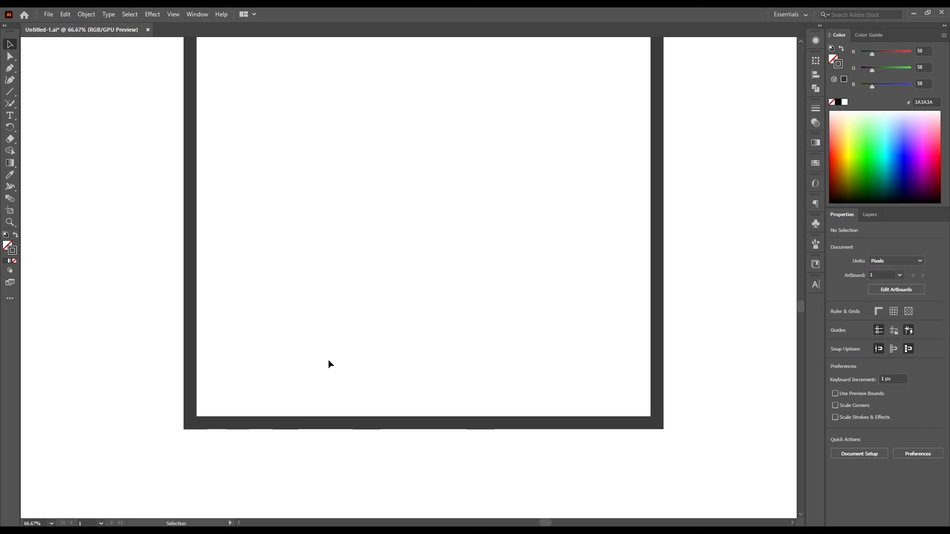
pyautogui.scroll(1, 328, 362)
pyautogui.moveTo(323, 335); pyautogui.dragTo(354, 321)
pyautogui.scroll(-1, 288, 364)
pyautogui.scroll(-1, 308, 355)
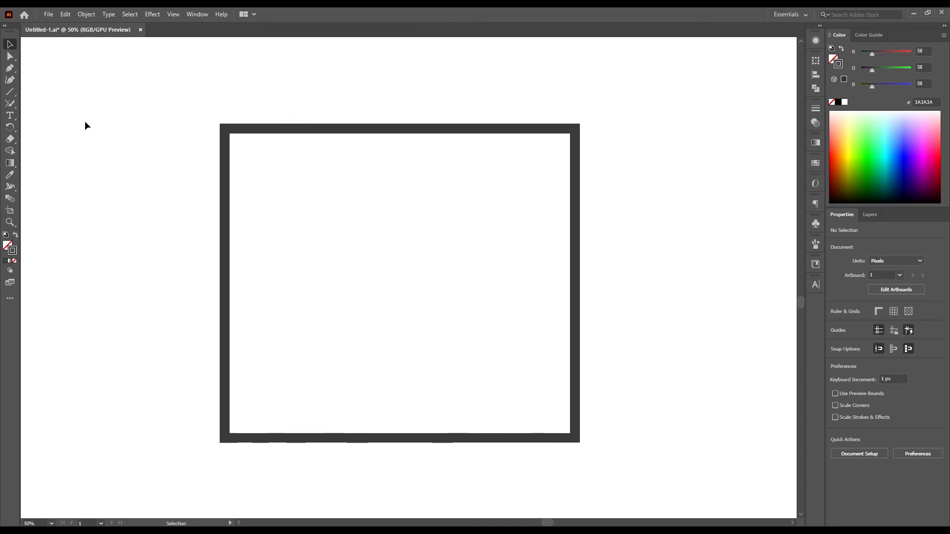